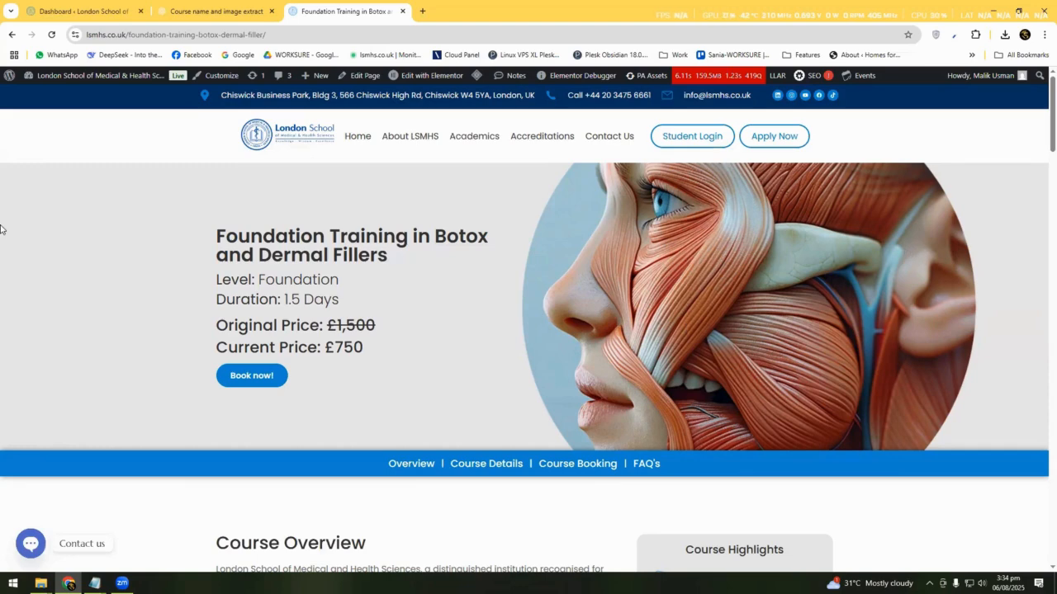
# - Preview the Foundation Training in Botox and Dermal Fillers page banner in the developer tools' mobile view and return to the desktop view
pyautogui.rightClick(477, 264)
pyautogui.click(510, 492)
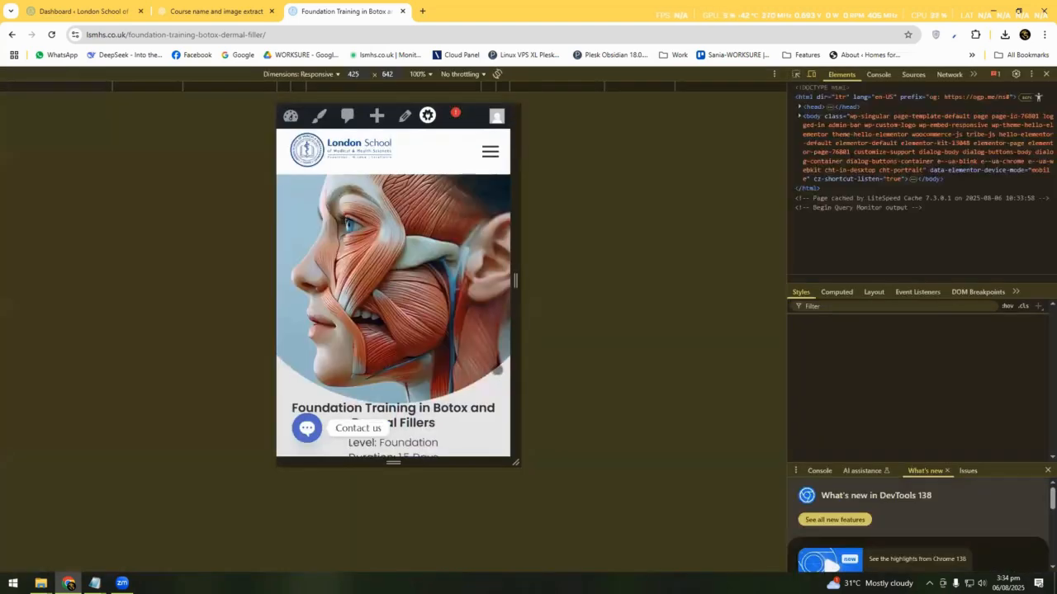
pyautogui.scroll(2, 481, 321)
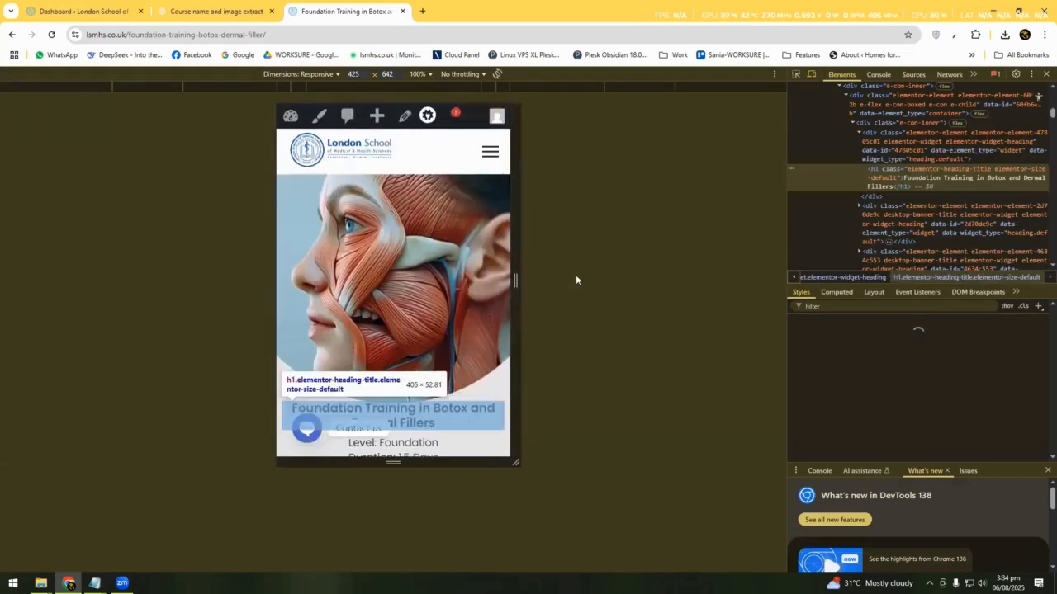
pyautogui.scroll(-3, 407, 264)
pyautogui.scroll(2, 408, 281)
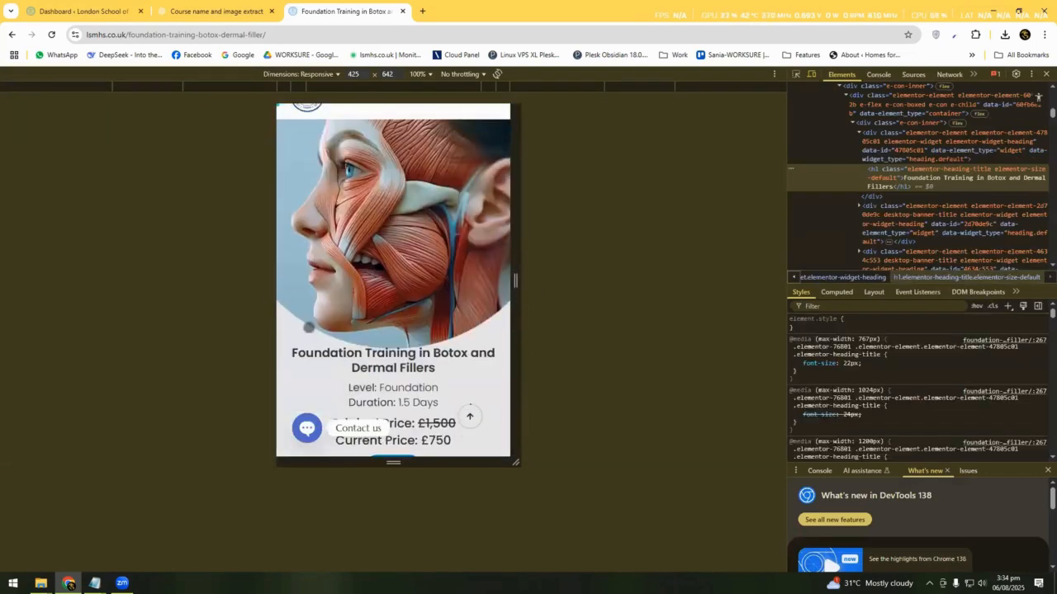
pyautogui.scroll(-2, 388, 297)
pyautogui.scroll(1, 418, 322)
pyautogui.press('F12')
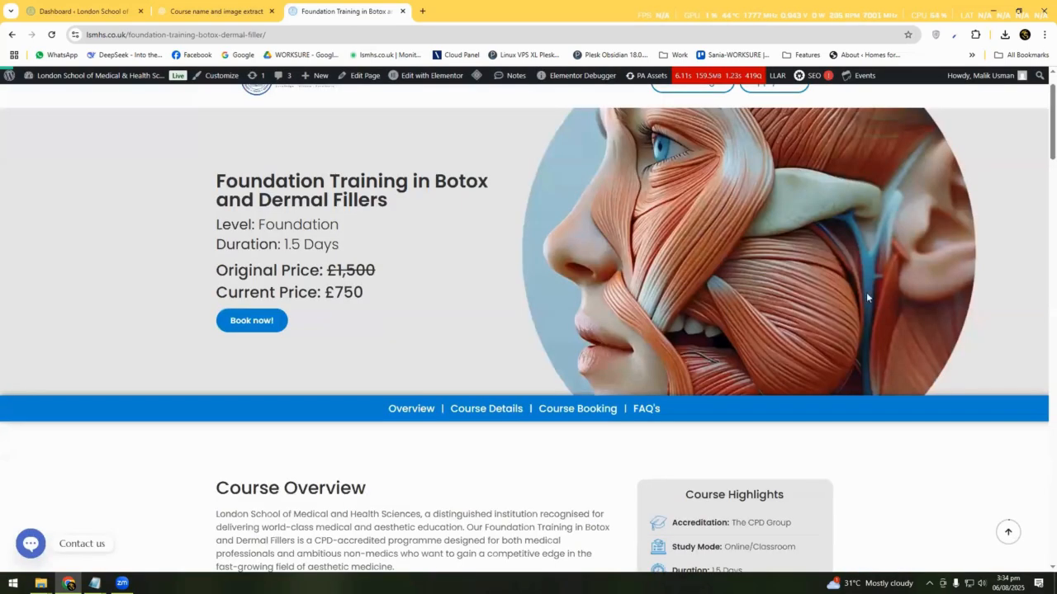
# - Switch to File Explorer and open the Banners folder inside LSMHS Website
pyautogui.moveTo(42, 580)
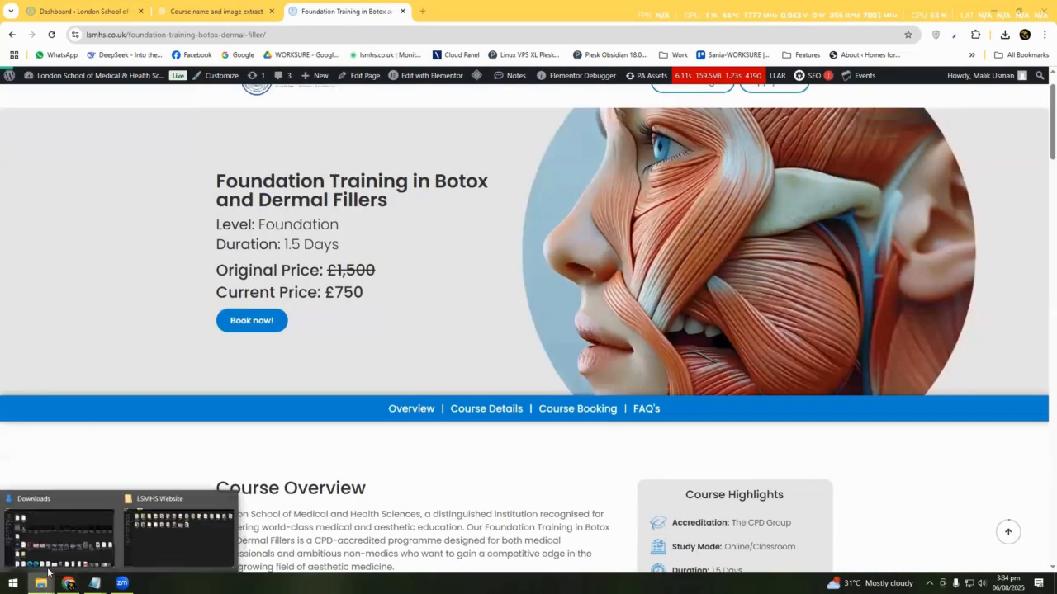
pyautogui.click(169, 527)
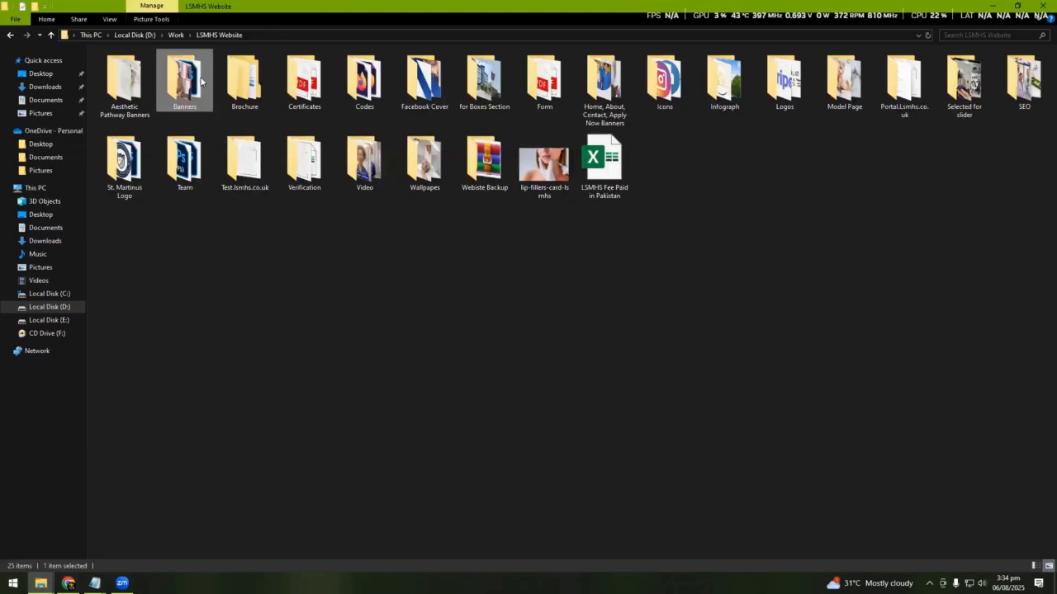
pyautogui.doubleClick(185, 80)
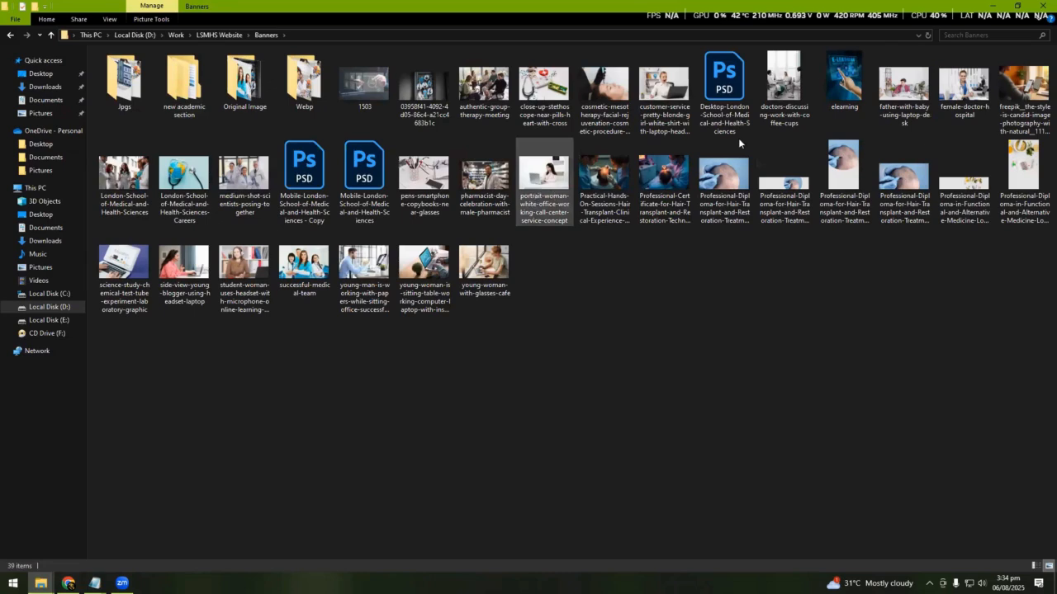
pyautogui.click(355, 180)
pyautogui.click(322, 180)
# - Open the Desktop-London-School-of-Medical-and-Health-Sciences PSD from the Banners folder in Photoshop
pyautogui.click(713, 71)
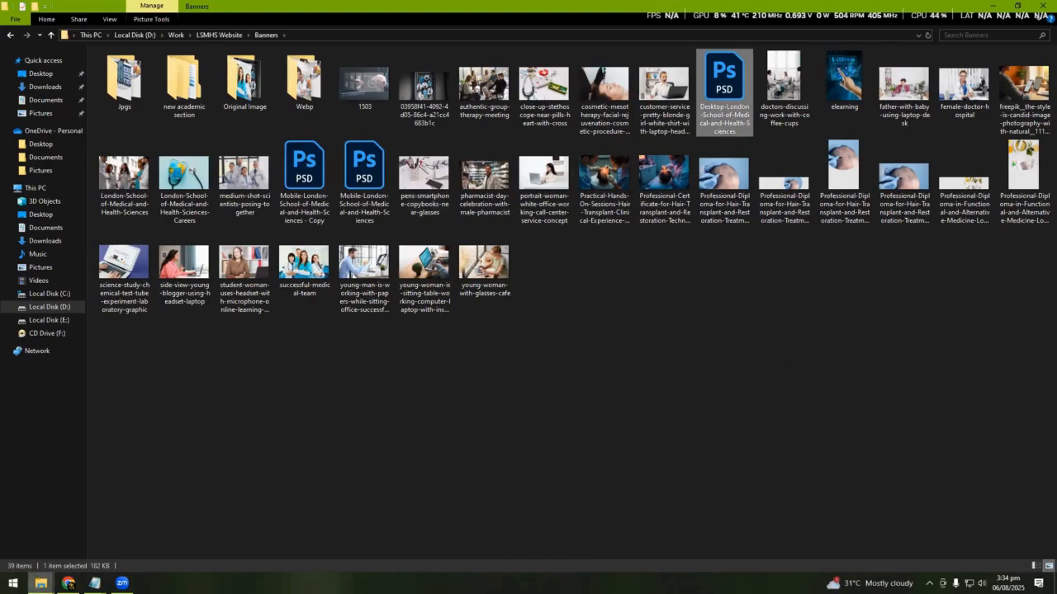
pyautogui.hotkey('alt', 'Tab')
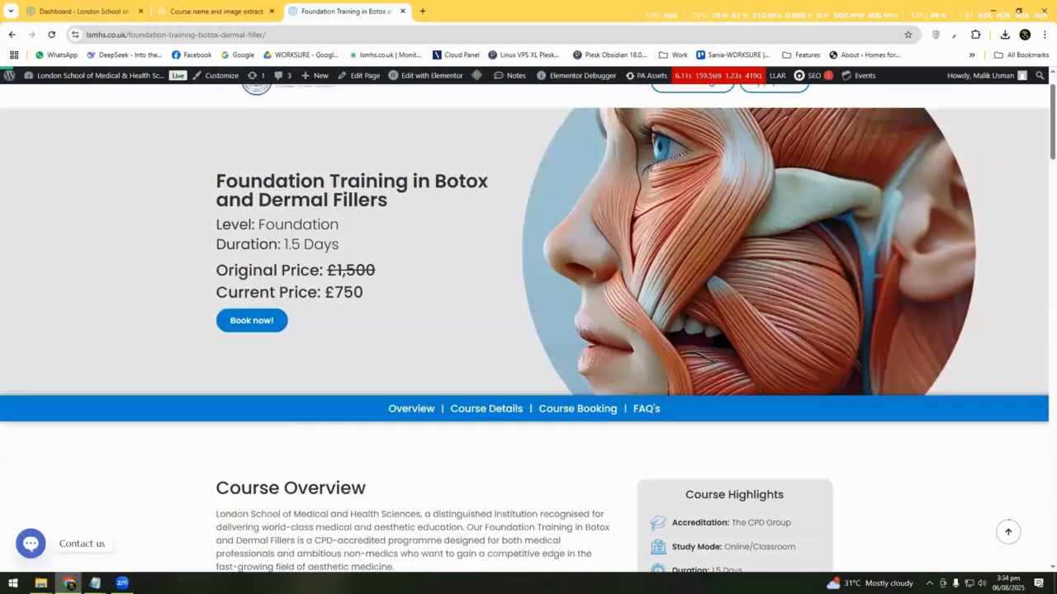
pyautogui.hotkey('alt', 'Tab')
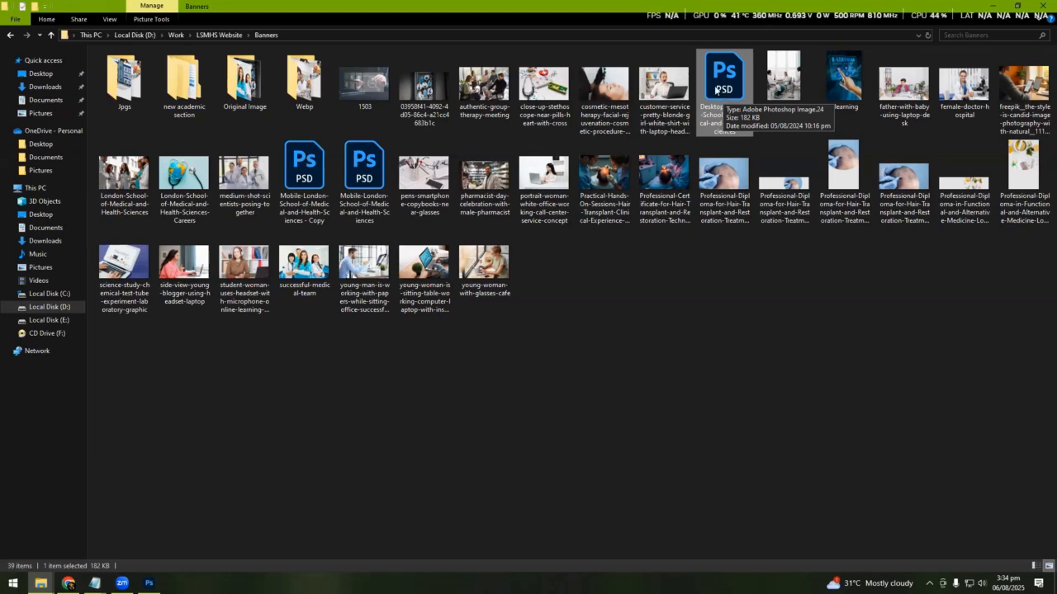
pyautogui.click(751, 241)
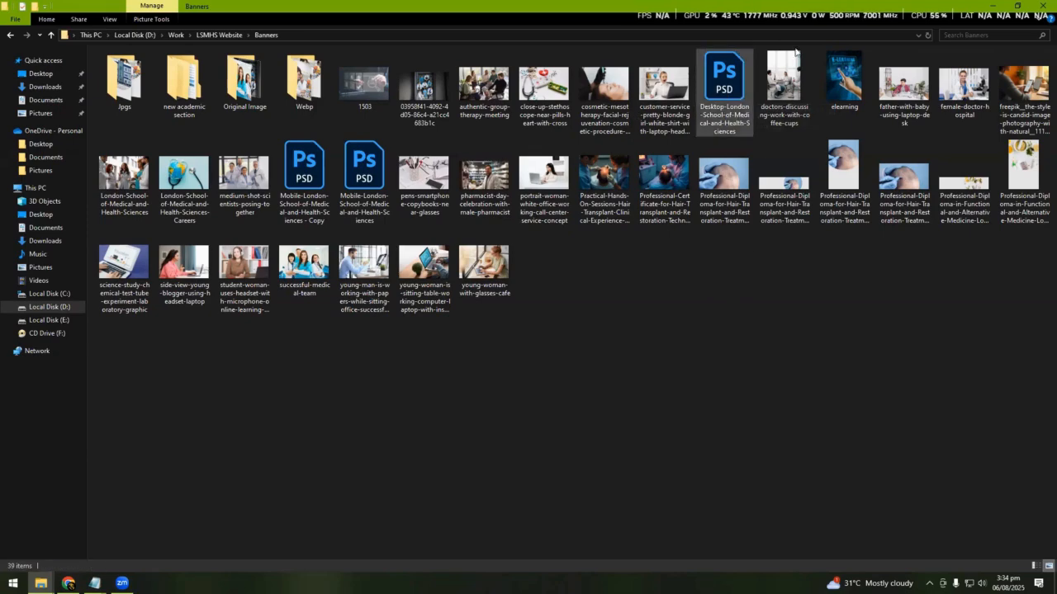
pyautogui.doubleClick(724, 83)
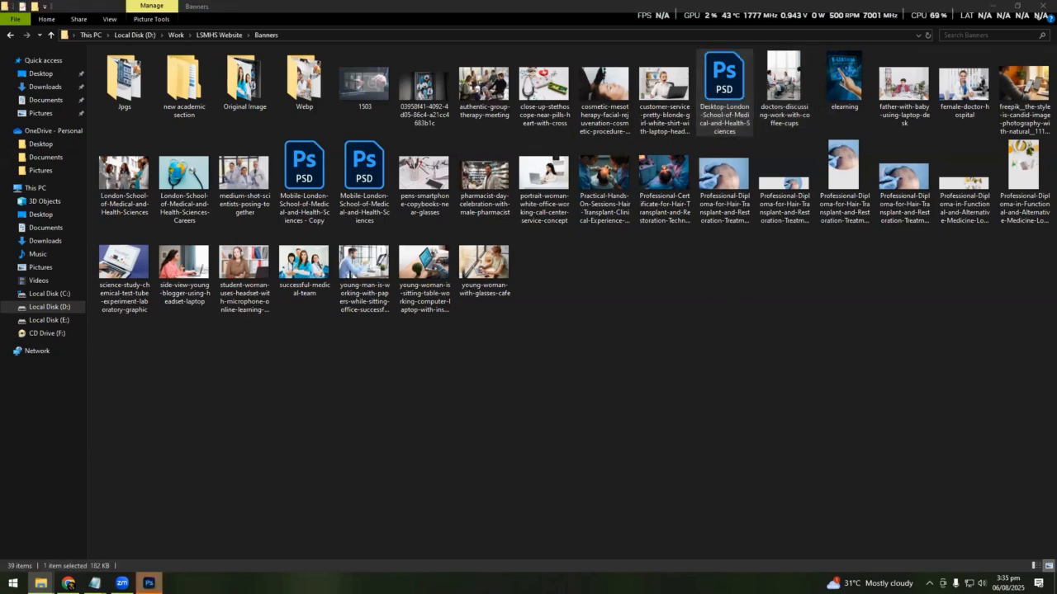
pyautogui.scroll(-2, 465, 248)
pyautogui.scroll(1, 483, 245)
pyautogui.scroll(-2, 512, 256)
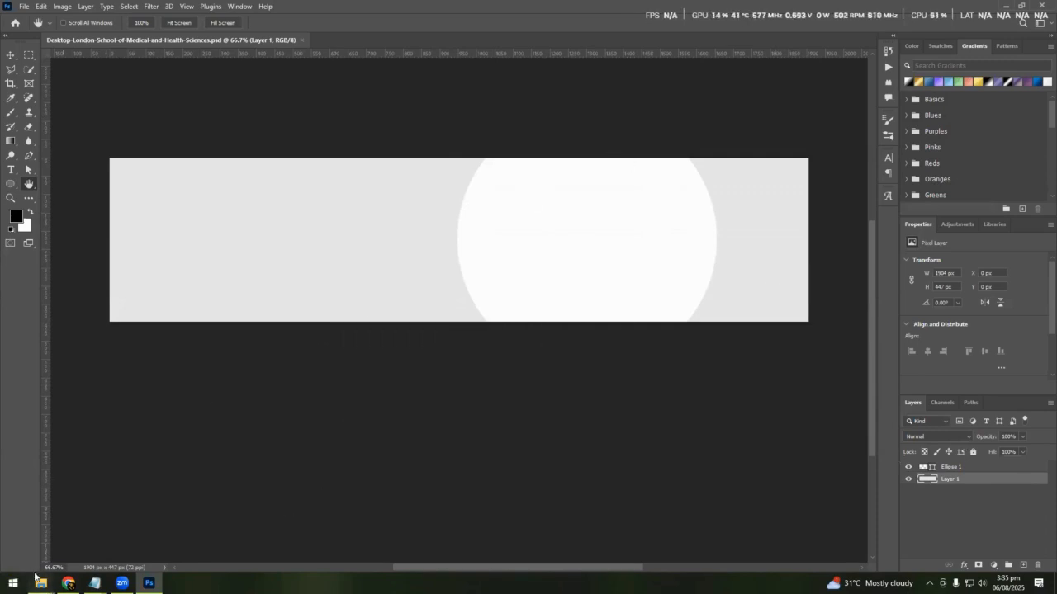
# - Place the Professional Diploma for Hair Transplant and Restoration Treatments image from the Banners folder into the desktop banner document
pyautogui.moveTo(40, 583)
pyautogui.click(163, 541)
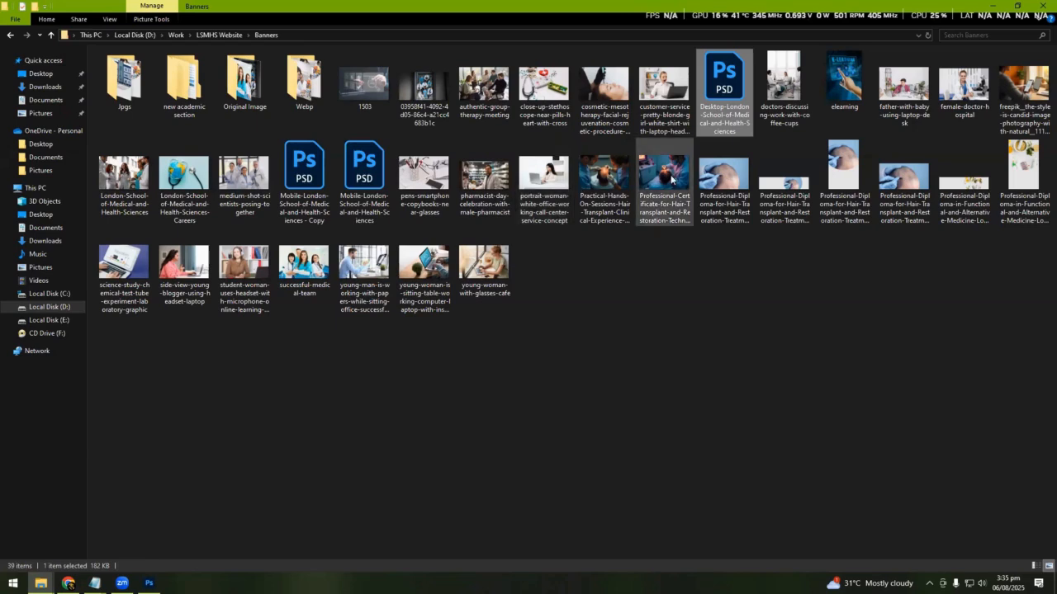
pyautogui.click(711, 174)
pyautogui.moveTo(710, 174); pyautogui.dragTo(562, 272)
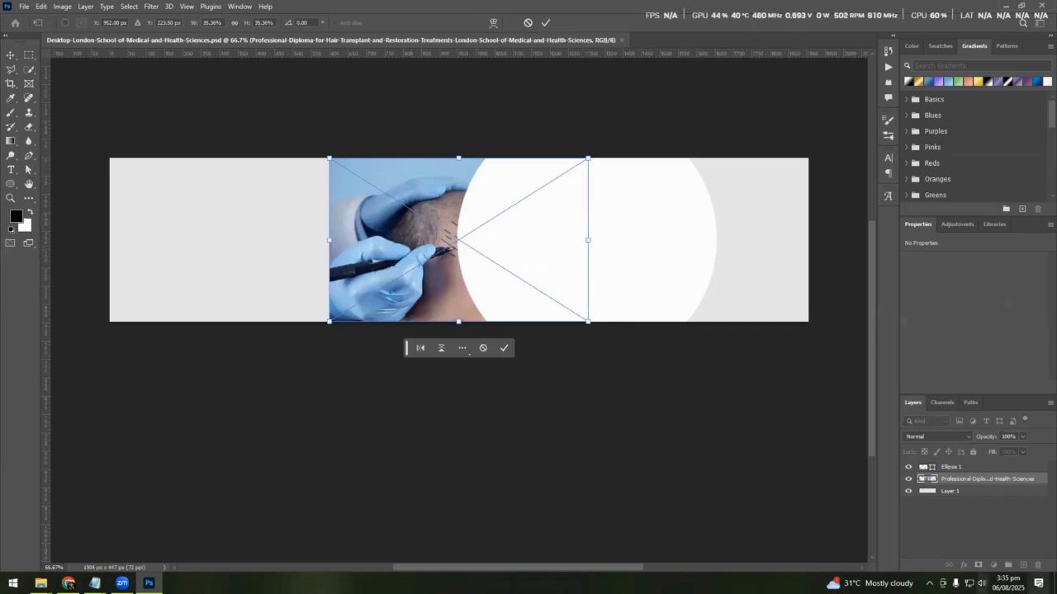
pyautogui.click(983, 584)
pyautogui.moveTo(995, 562); pyautogui.dragTo(993, 559)
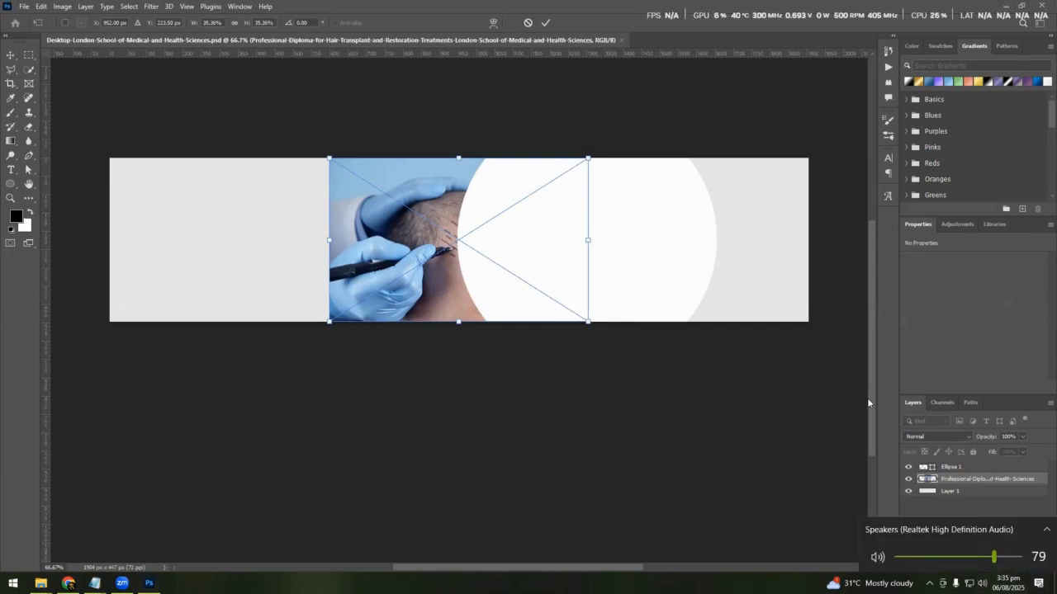
# - Try moving and scaling the placed image with linked and unlinked proportions, undoing each distorted stretch
pyautogui.moveTo(395, 257); pyautogui.dragTo(522, 257)
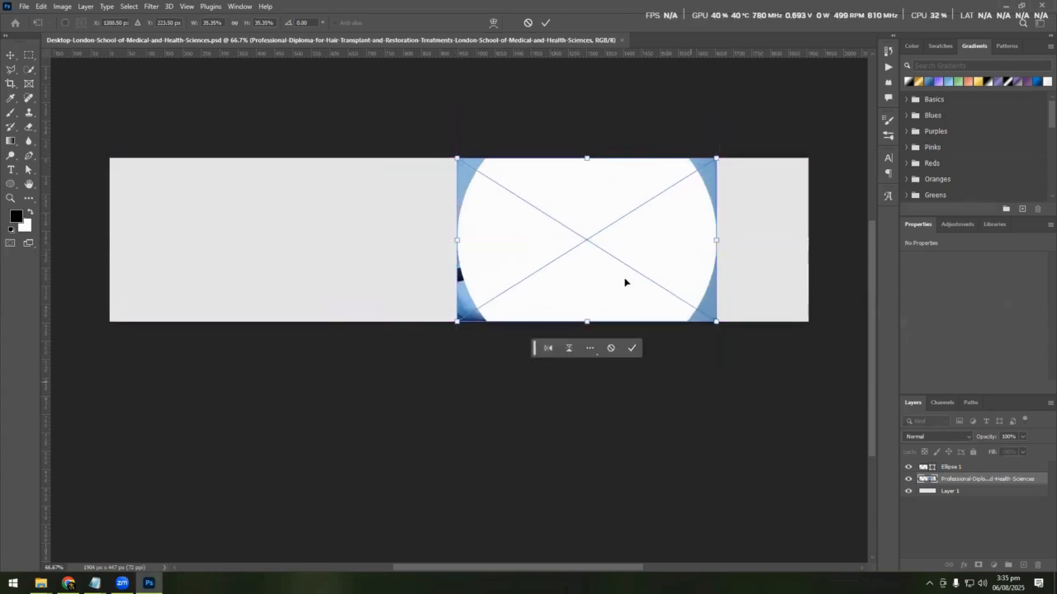
pyautogui.moveTo(457, 241); pyautogui.dragTo(444, 241)
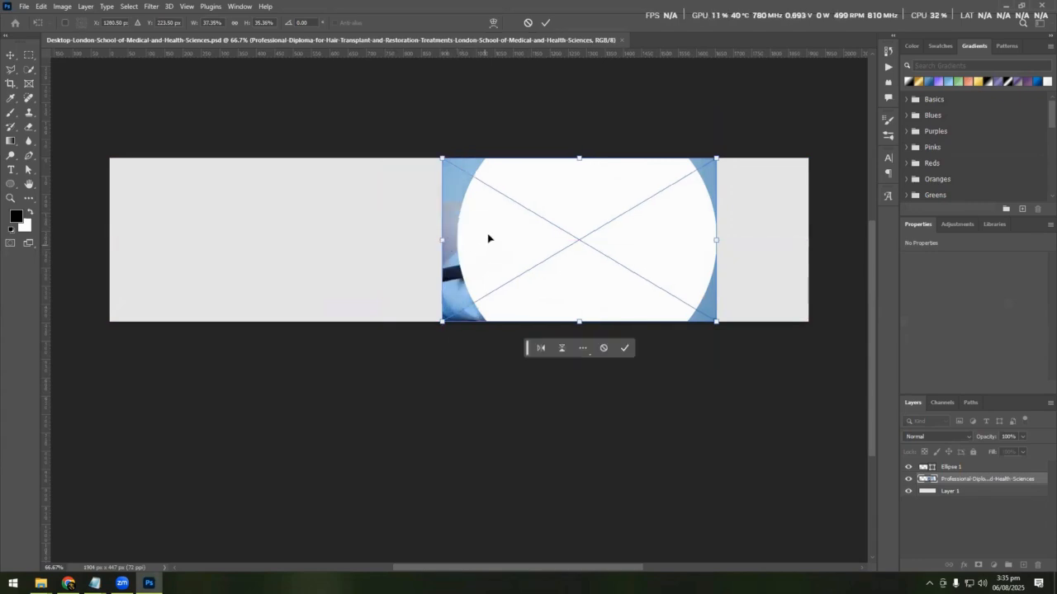
pyautogui.hotkey('ctrl', 'z')
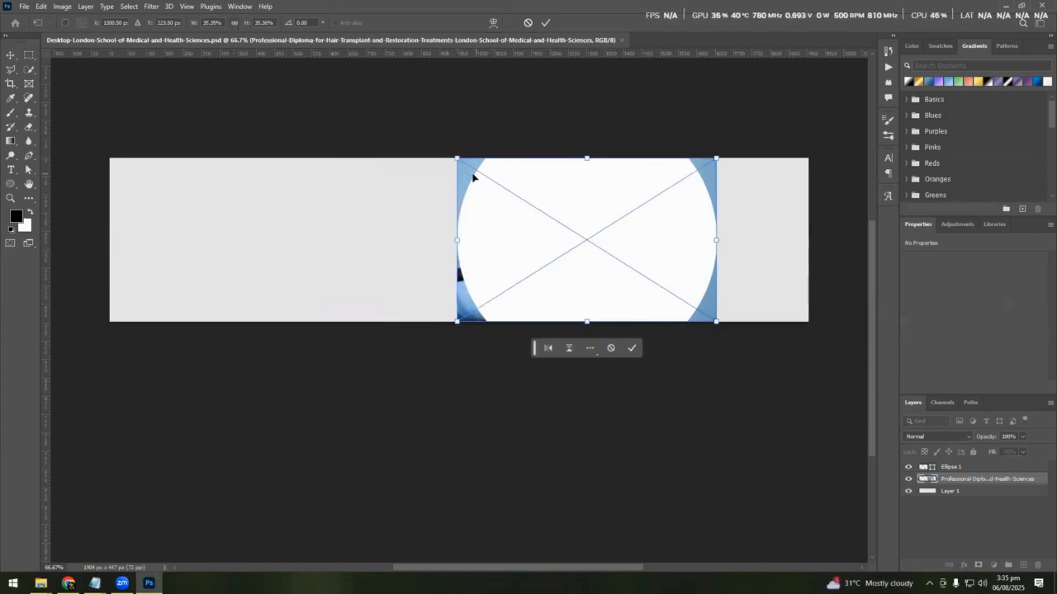
pyautogui.moveTo(438, 177); pyautogui.dragTo(255, 175)
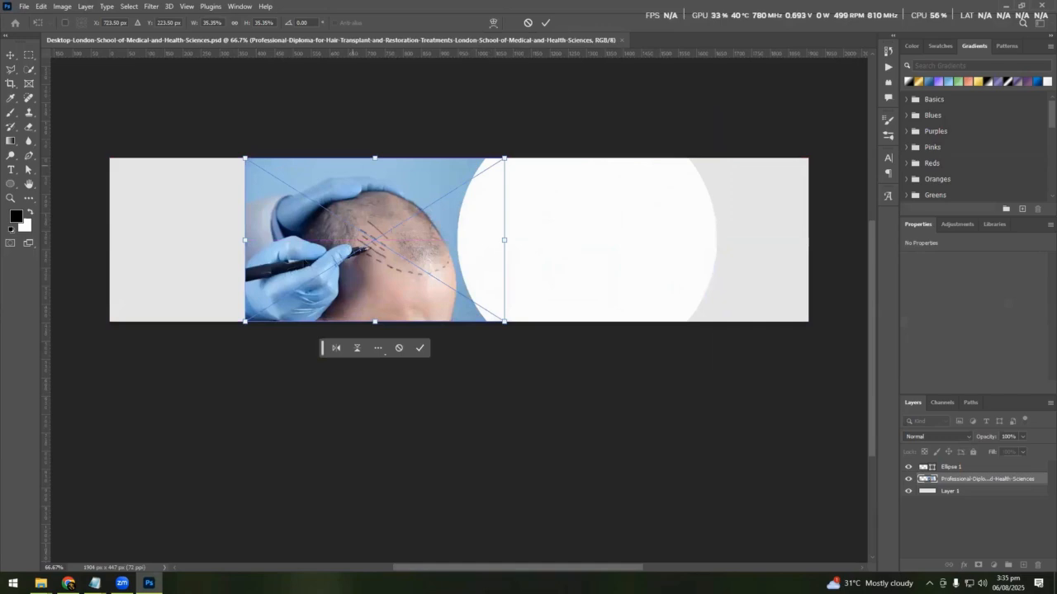
pyautogui.click(234, 24)
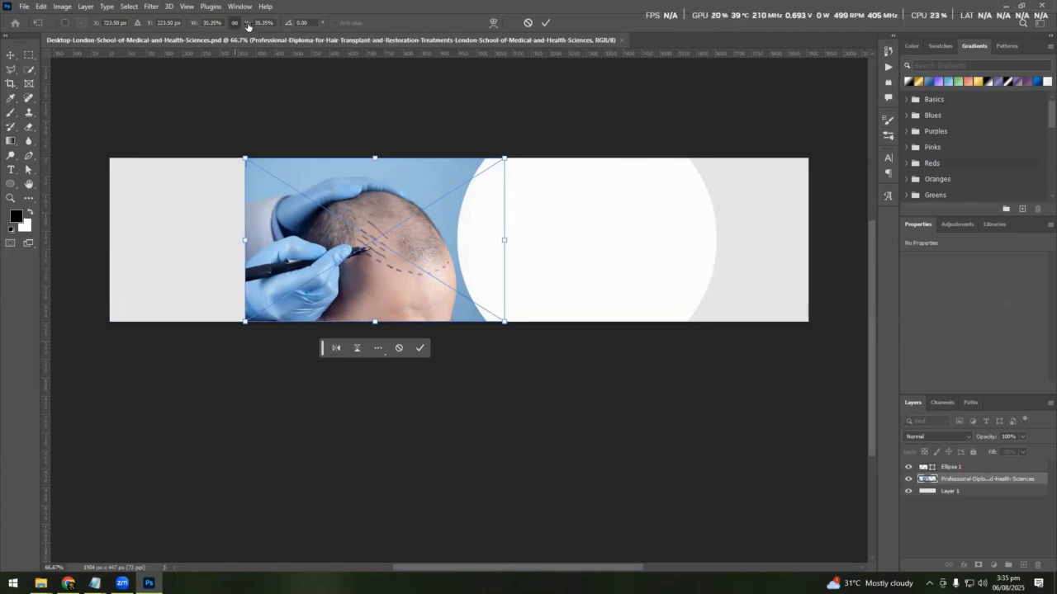
pyautogui.moveTo(374, 161)
pyautogui.mouseDown()
pyautogui.moveTo(389, 125)
pyautogui.moveTo(390, 184)
pyautogui.moveTo(391, 163)
pyautogui.mouseUp()
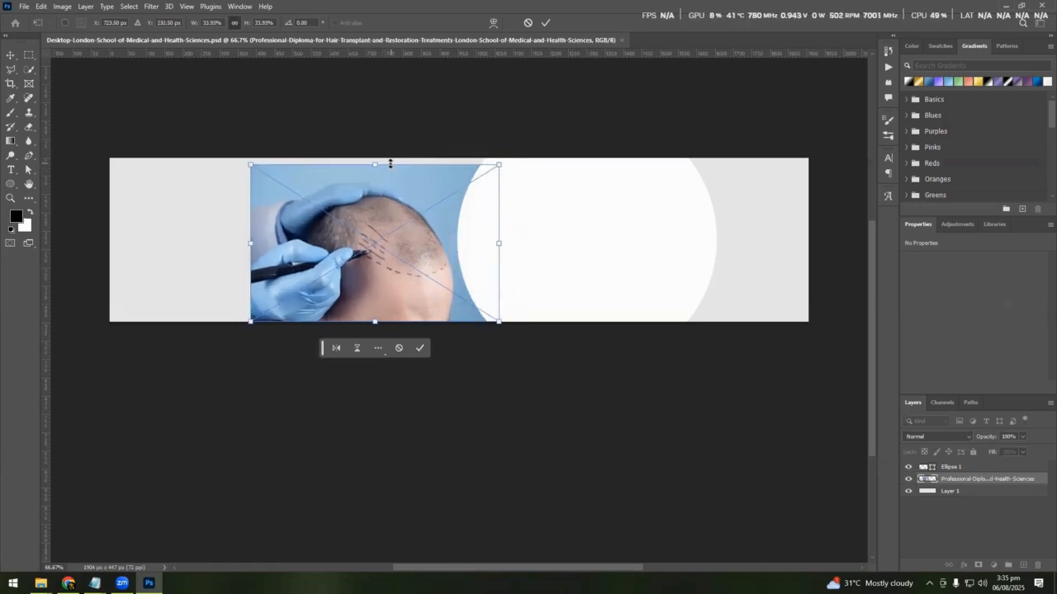
pyautogui.click(235, 24)
pyautogui.moveTo(377, 164); pyautogui.dragTo(376, 185)
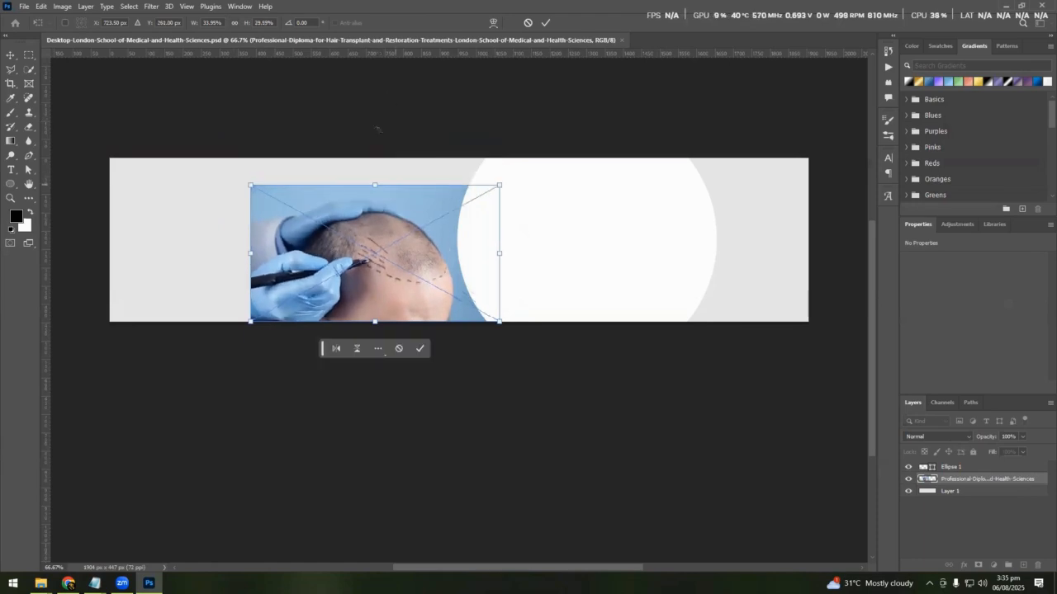
pyautogui.hotkey('ctrl', 'z')
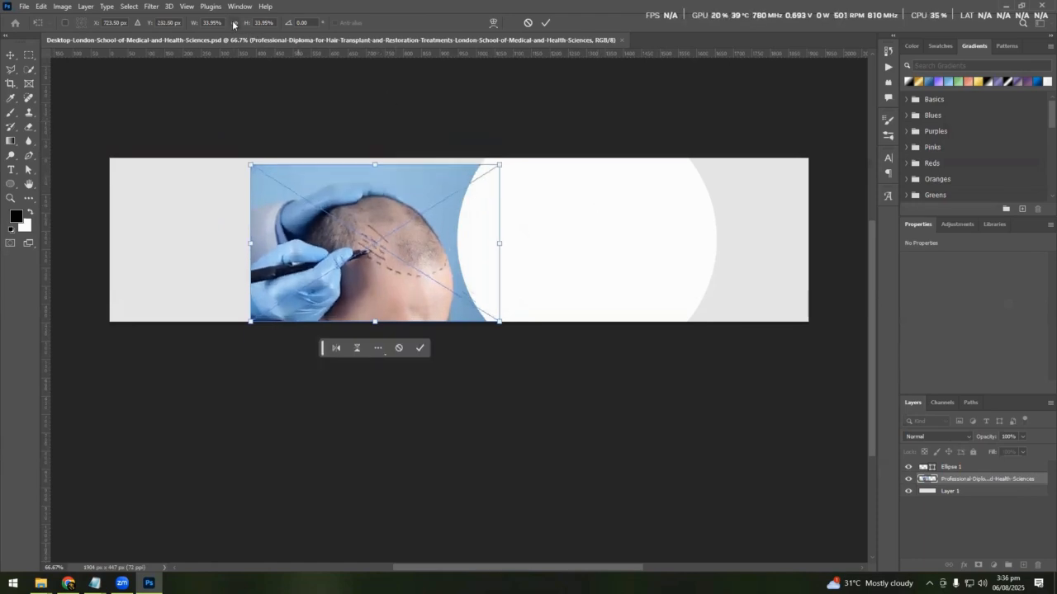
# - Position the hair transplant image over the white circle and scale it proportionally to about 804 px wide so it covers the circle
pyautogui.moveTo(402, 240); pyautogui.dragTo(602, 233)
pyautogui.moveTo(581, 316); pyautogui.dragTo(582, 324)
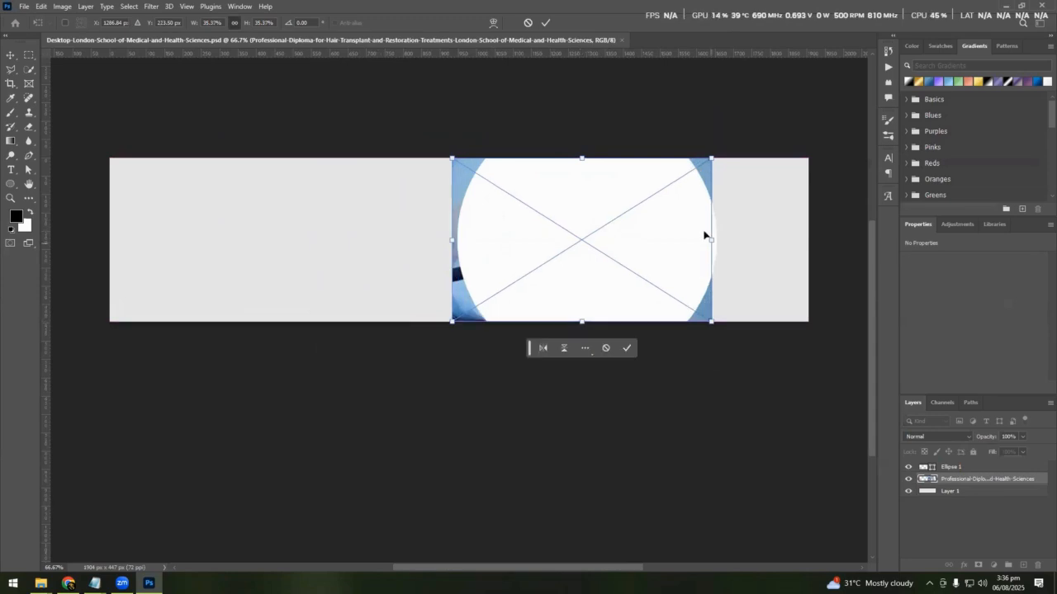
pyautogui.moveTo(712, 240); pyautogui.dragTo(723, 239)
pyautogui.moveTo(452, 239); pyautogui.dragTo(440, 239)
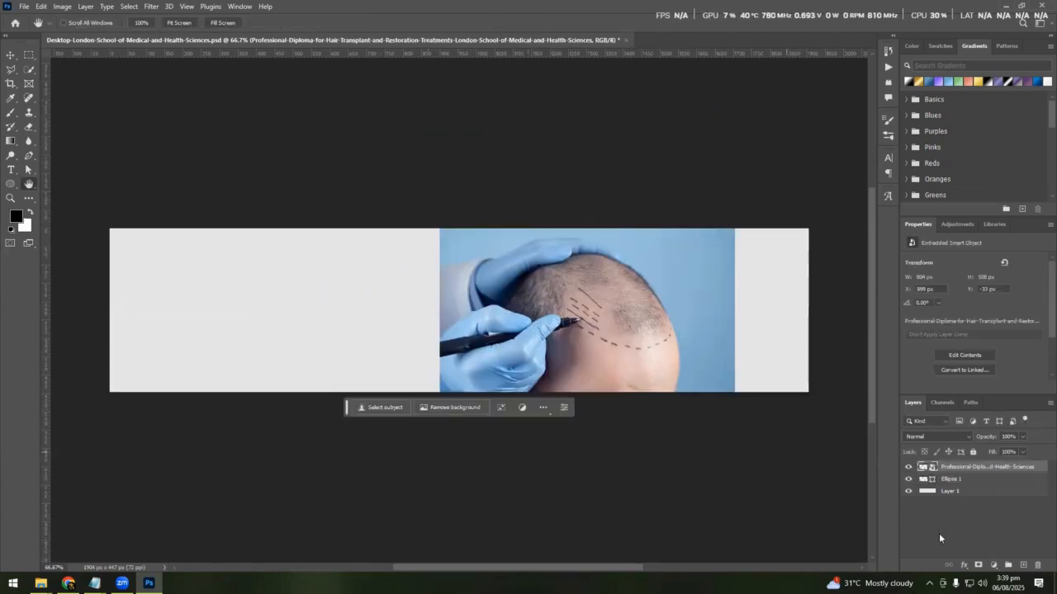
# - Toggle the visibility of the hair transplant image layer and Ellipse 1 to check each one's place in the banner
pyautogui.click(907, 480)
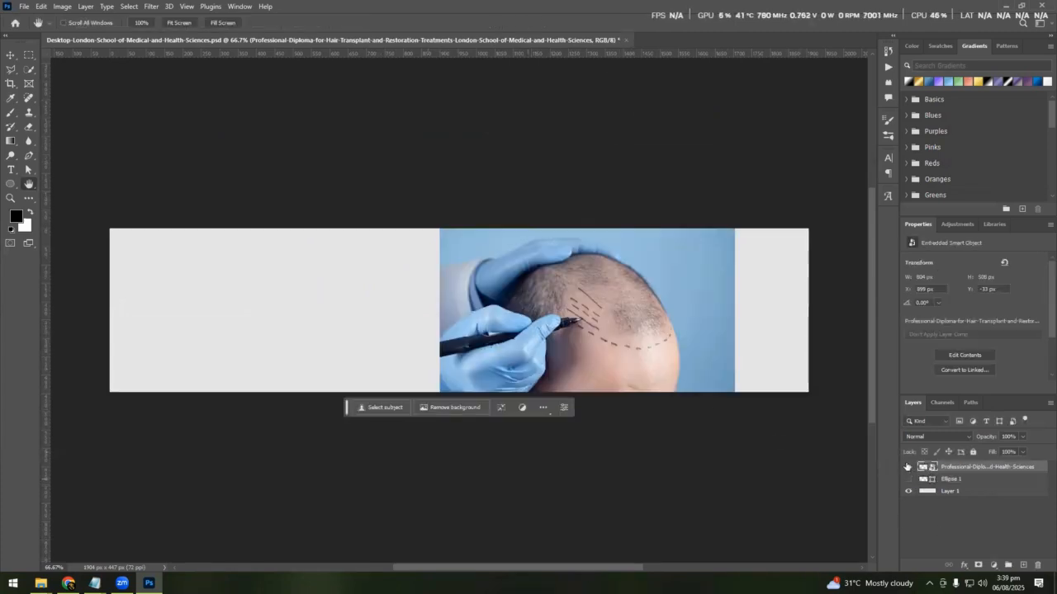
pyautogui.click(907, 467)
pyautogui.click(908, 479)
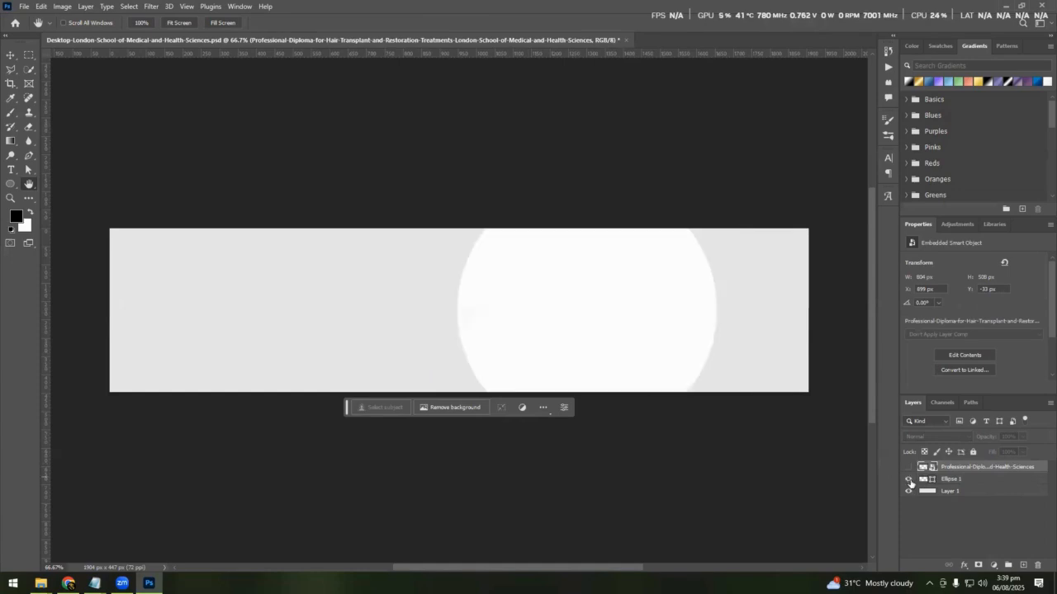
pyautogui.click(909, 467)
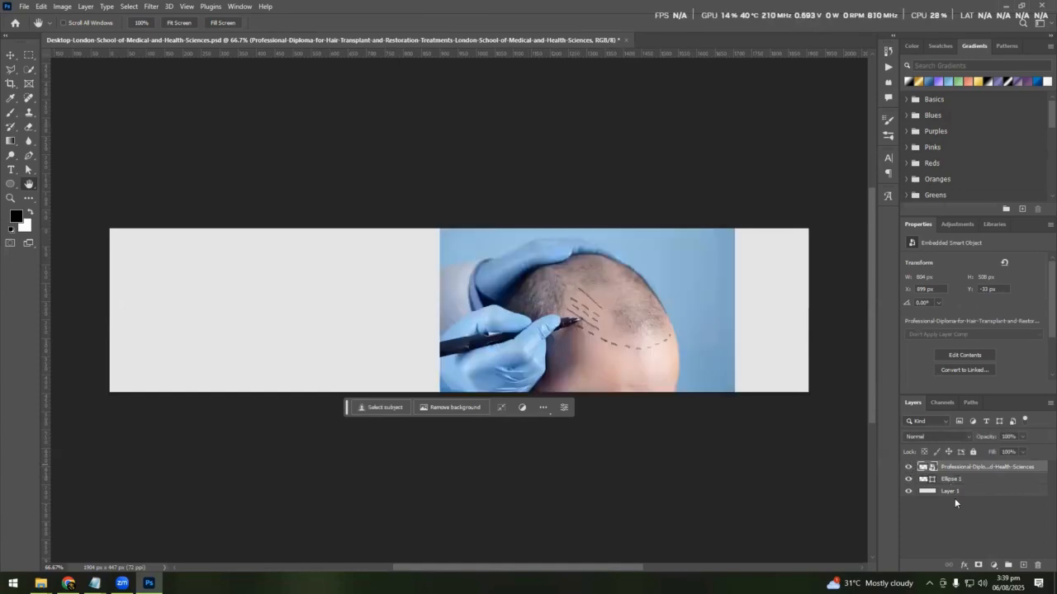
# - Try the hair transplant image layer beneath Ellipse 1 and beneath Layer 1, and return it to the top of the stack
pyautogui.moveTo(952, 468); pyautogui.dragTo(958, 489)
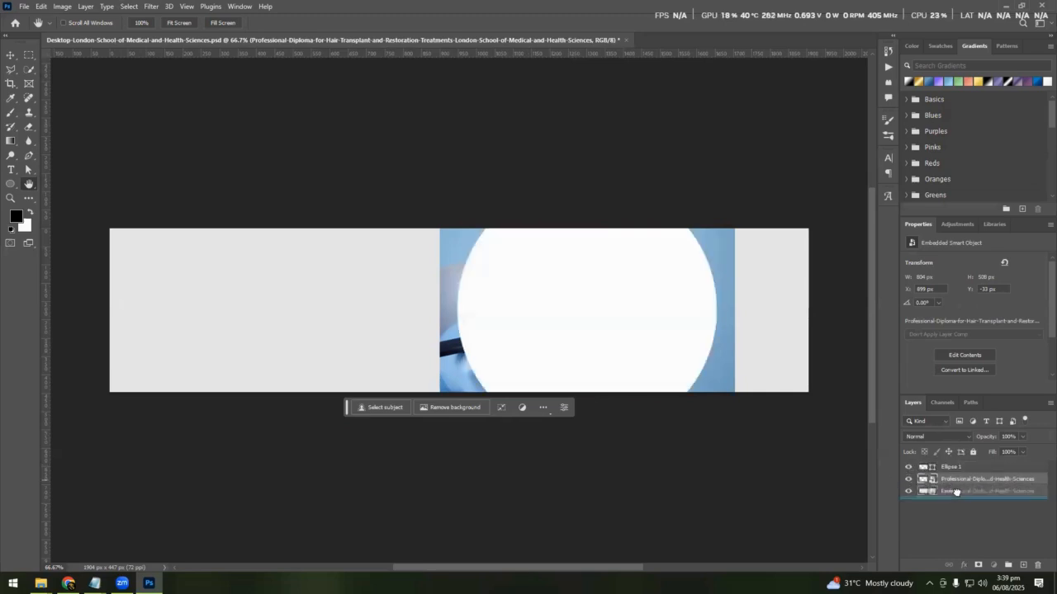
pyautogui.hotkey('ctrl', '[')
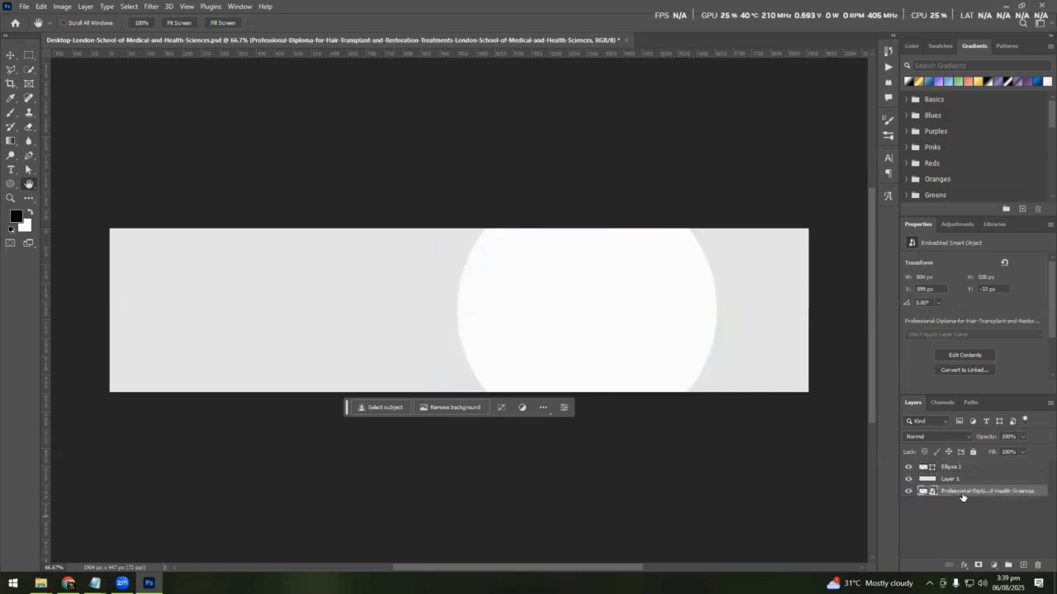
pyautogui.hotkey('ctrl', 'shift', ']')
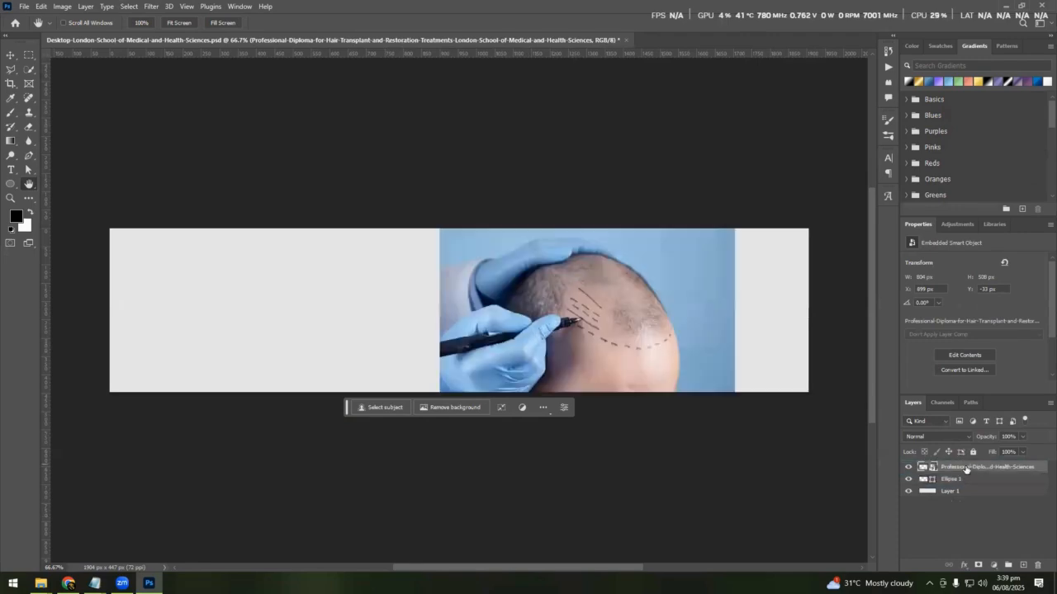
# - Select the Ellipse 1 layer and load its circle outline as a selection
pyautogui.click(951, 479)
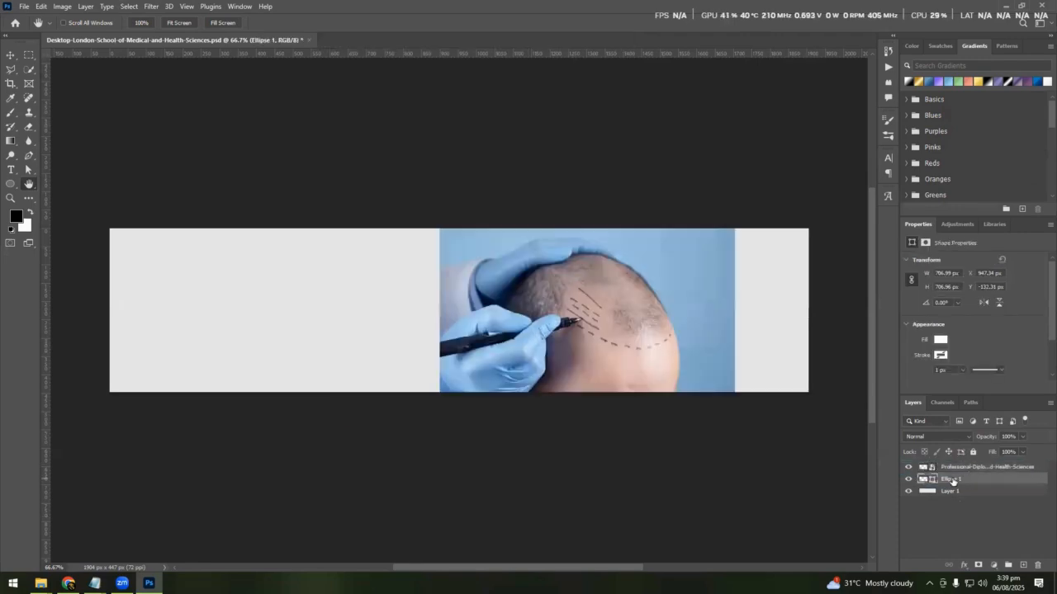
pyautogui.click(960, 494)
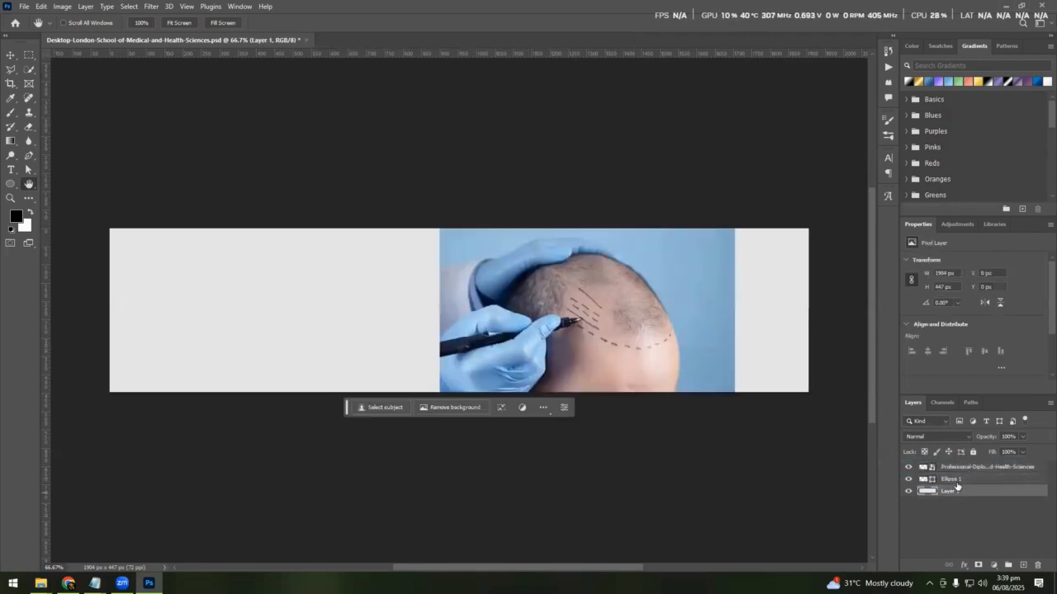
pyautogui.click(952, 480)
pyautogui.keyDown('ctrl'); pyautogui.click(924, 482); pyautogui.keyUp('ctrl')
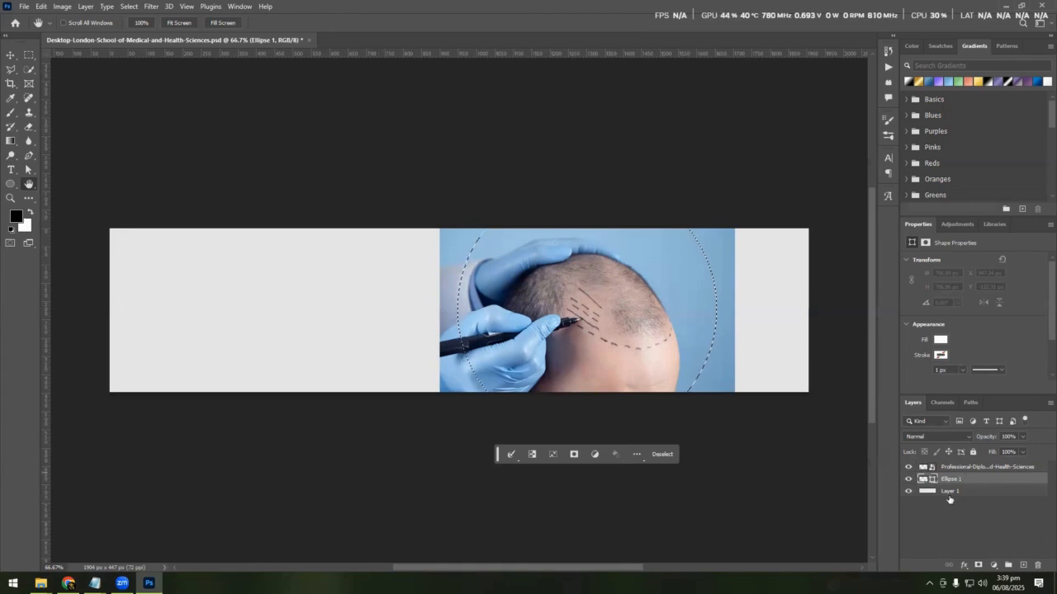
# - Invert the circle selection and add a layer mask to the hair transplant image layer that hides everything outside the circle
pyautogui.click(132, 7)
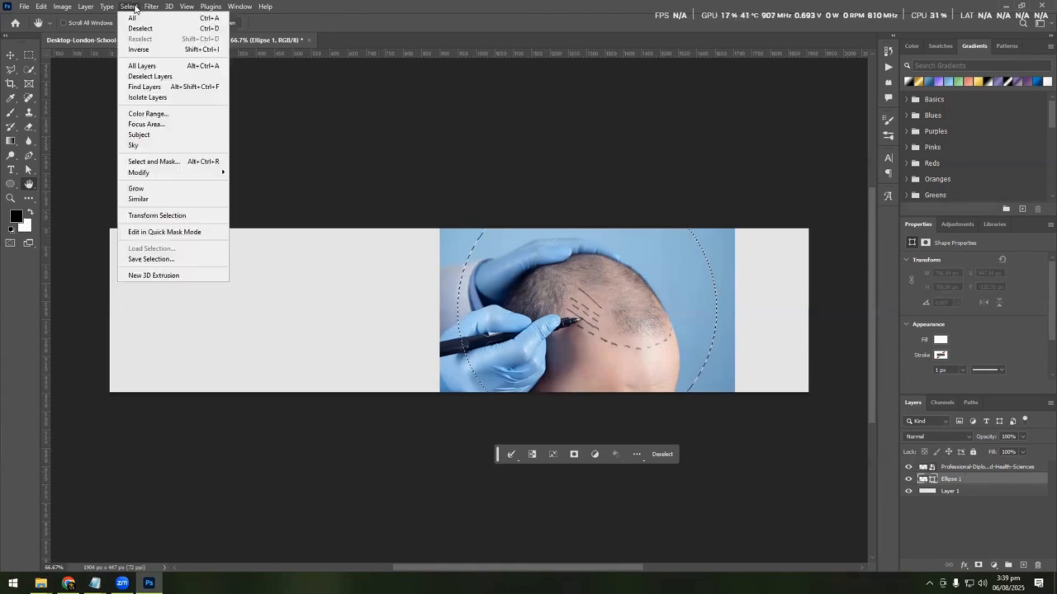
pyautogui.click(139, 48)
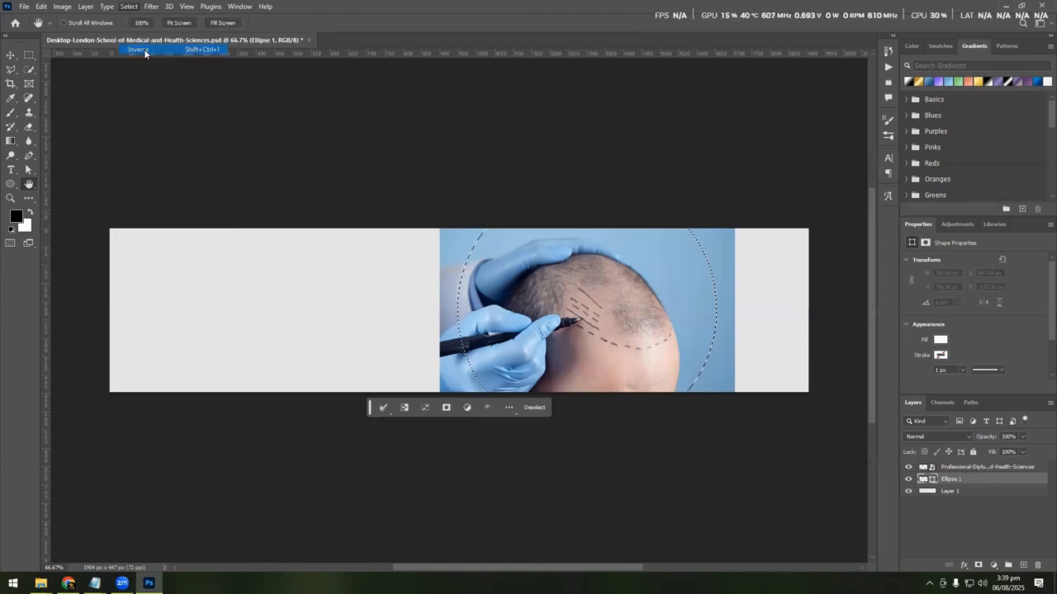
pyautogui.click(951, 467)
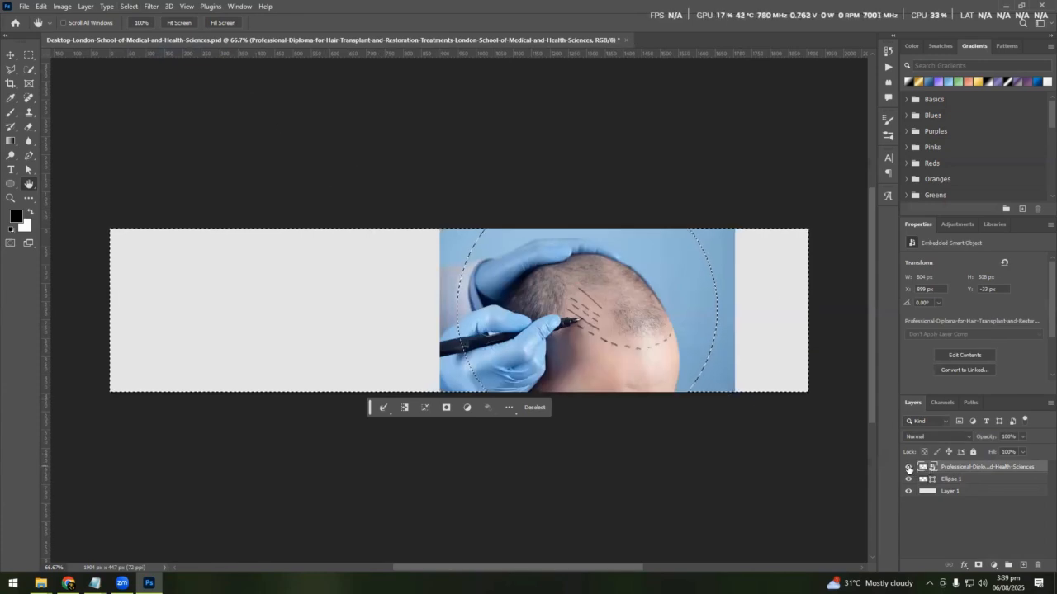
pyautogui.click(128, 7)
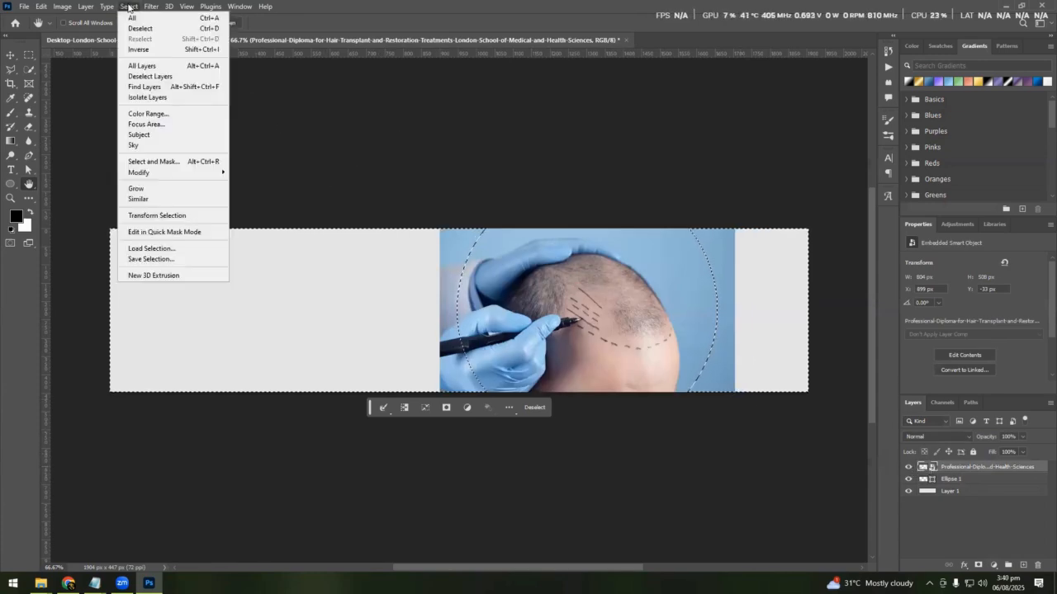
pyautogui.click(98, 5)
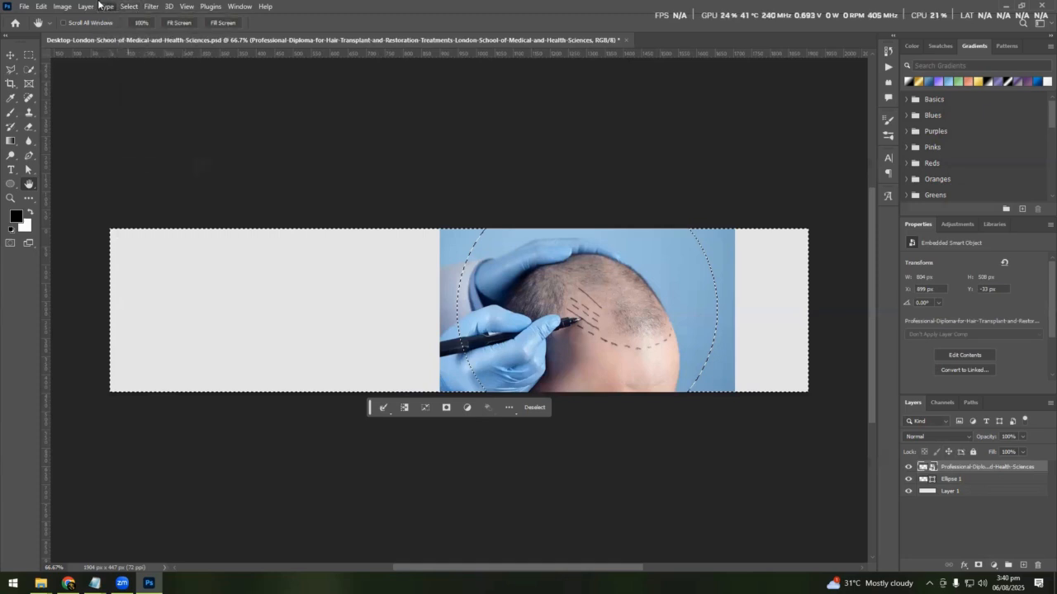
pyautogui.click(86, 6)
pyautogui.moveTo(124, 179)
pyautogui.click(229, 199)
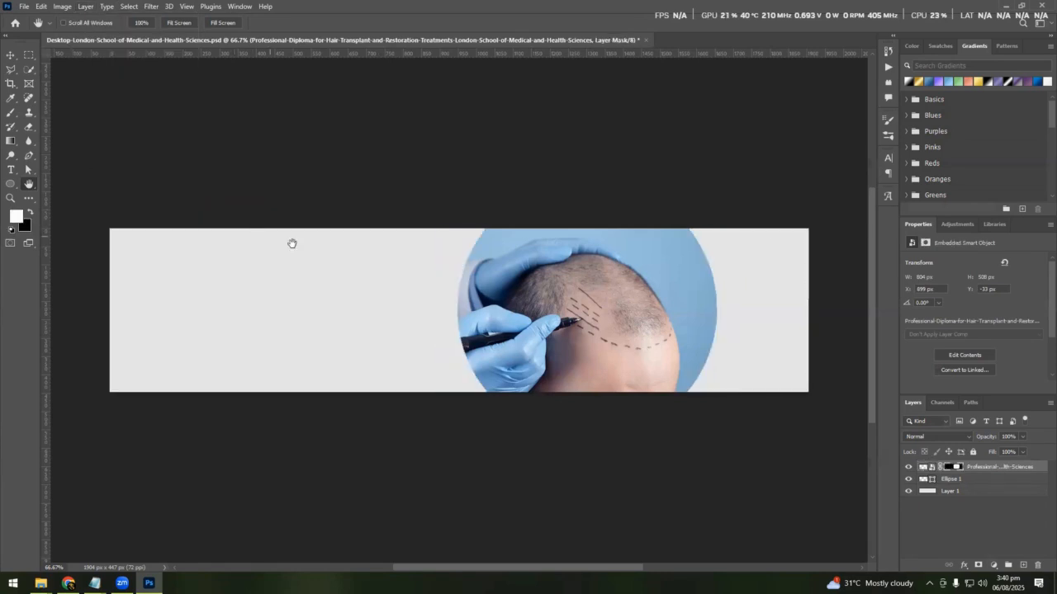
# - Create a new layer named Layer 2 above the masked hair transplant image and merge the two layers
pyautogui.click(85, 6)
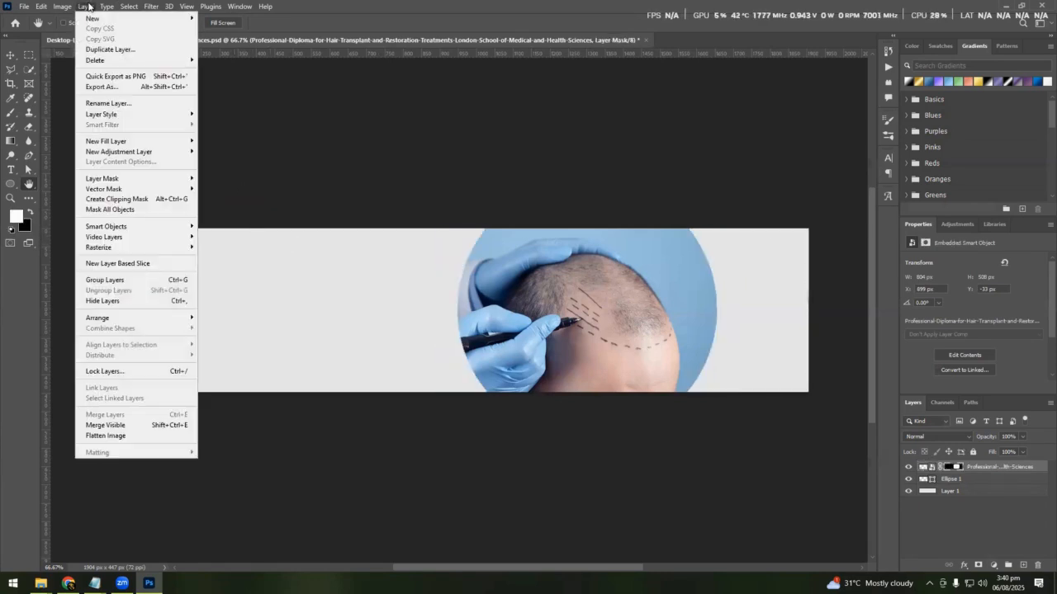
pyautogui.click(503, 4)
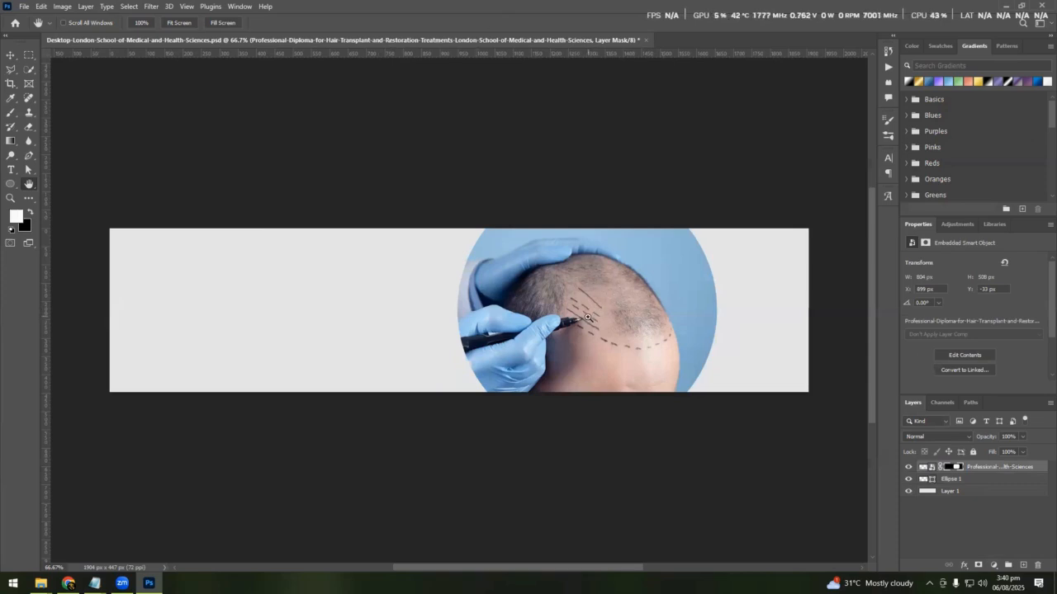
pyautogui.hotkey('ctrl', 'shift', 'n')
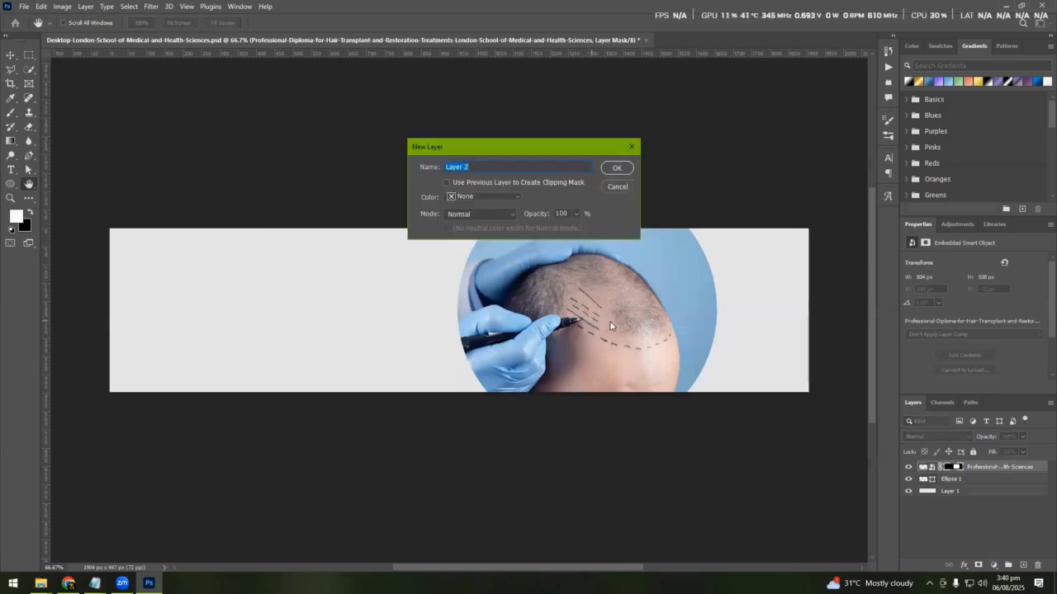
pyautogui.press('Return')
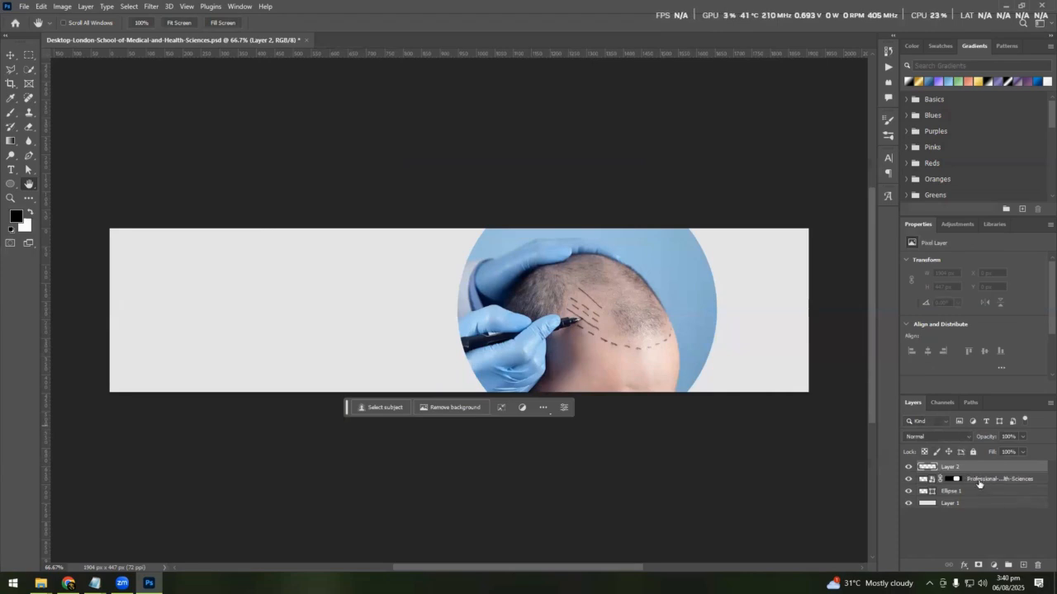
pyautogui.click(977, 481)
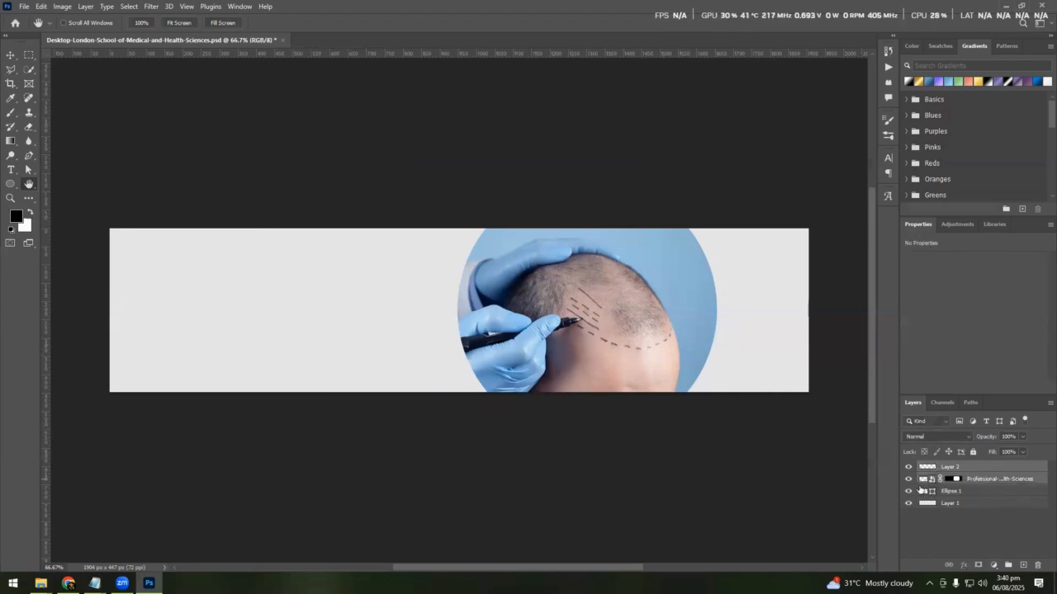
pyautogui.click(908, 479)
pyautogui.click(908, 478)
pyautogui.rightClick(980, 479)
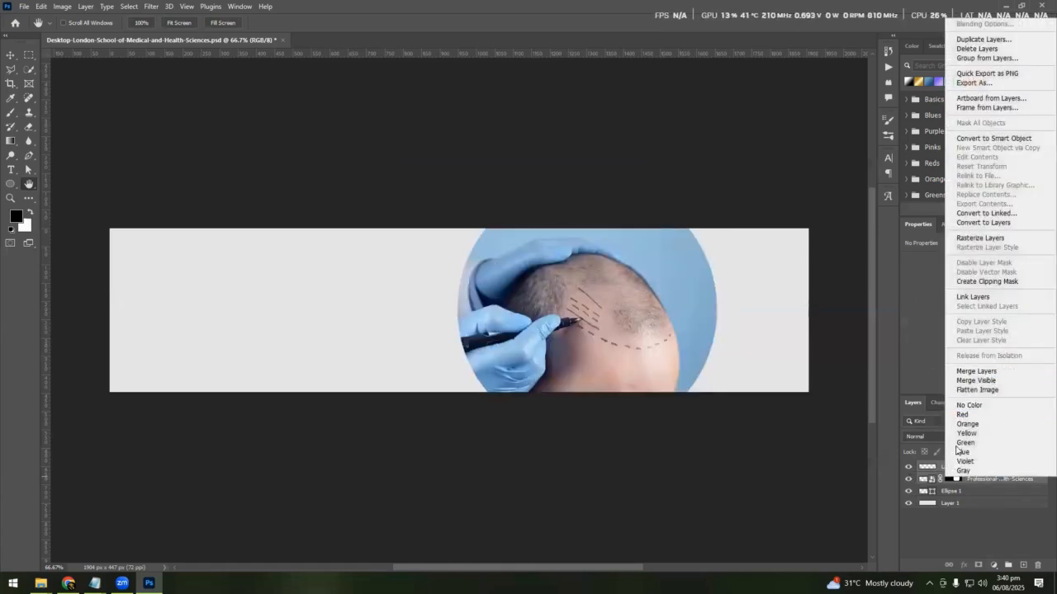
pyautogui.click(976, 371)
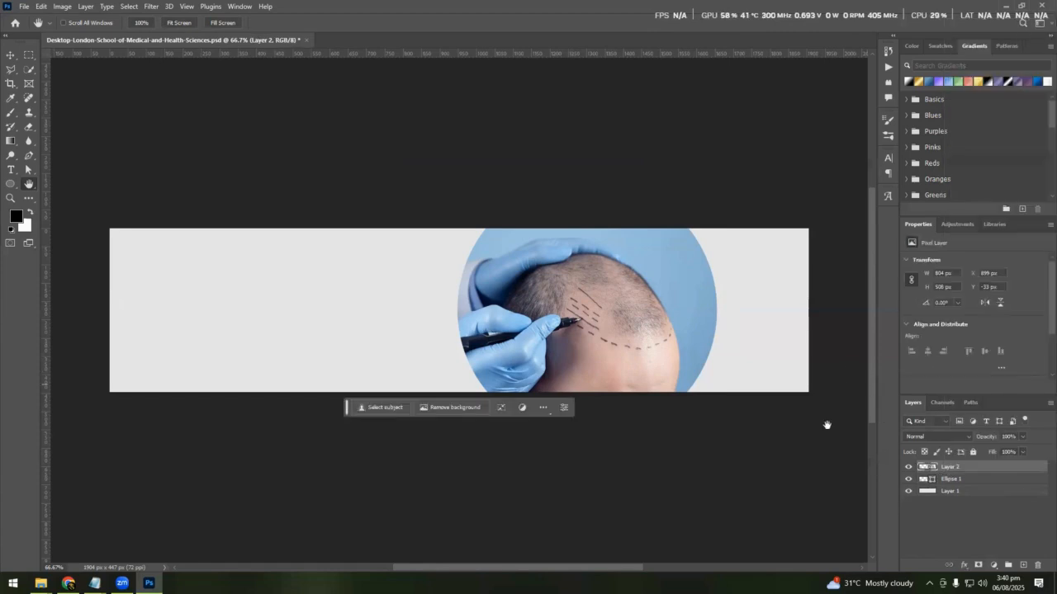
# - Hide Ellipse 1 and export the banner to Downloads as a PNG named Desktop-London-School-of-Medical-and-Health-Sciences
pyautogui.click(908, 479)
pyautogui.click(23, 6)
pyautogui.moveTo(25, 177)
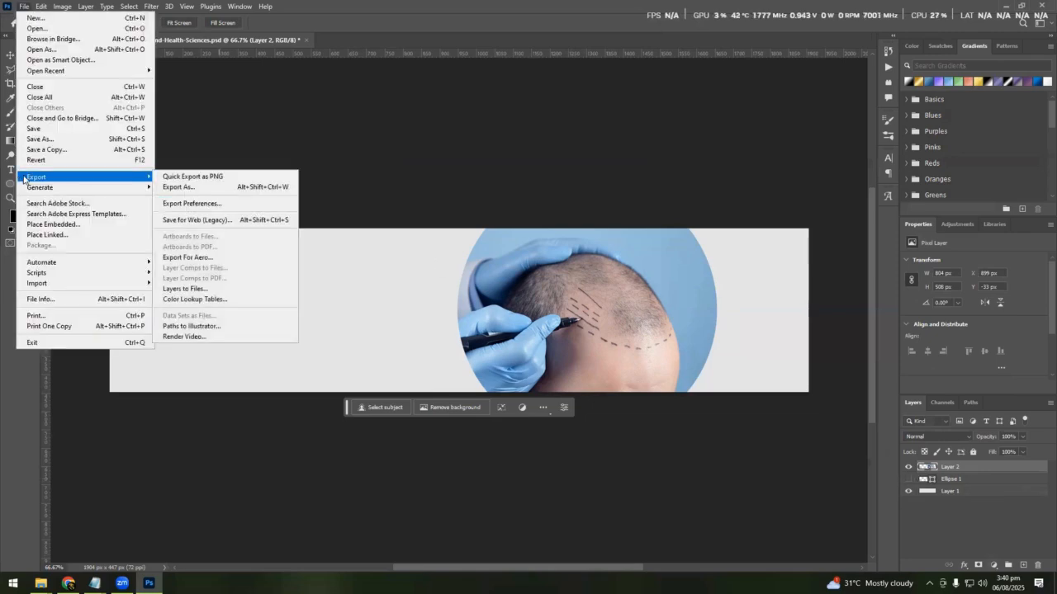
pyautogui.click(240, 176)
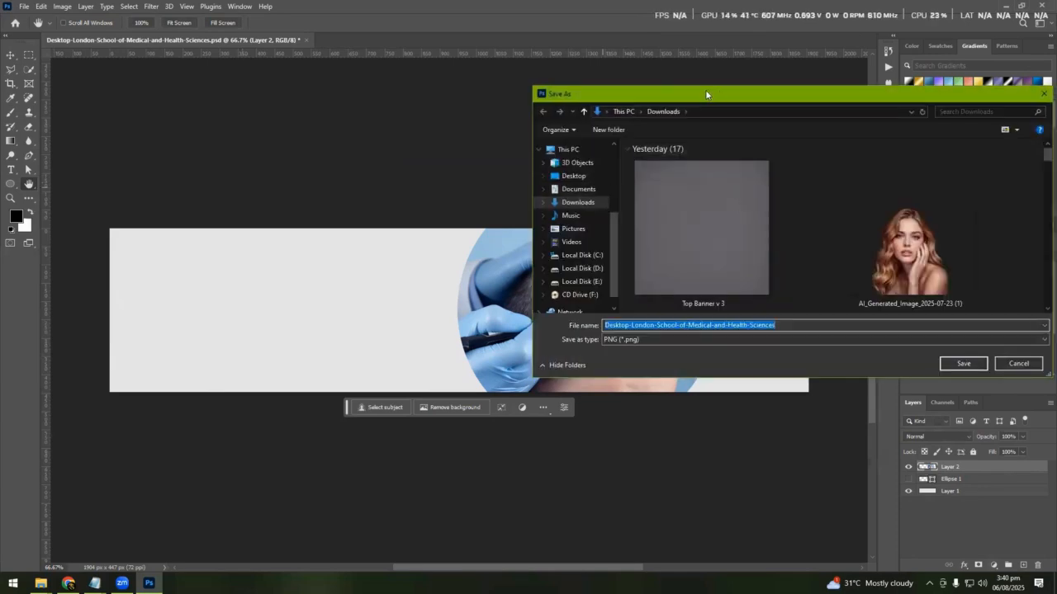
pyautogui.moveTo(706, 94); pyautogui.dragTo(650, 100)
pyautogui.click(900, 365)
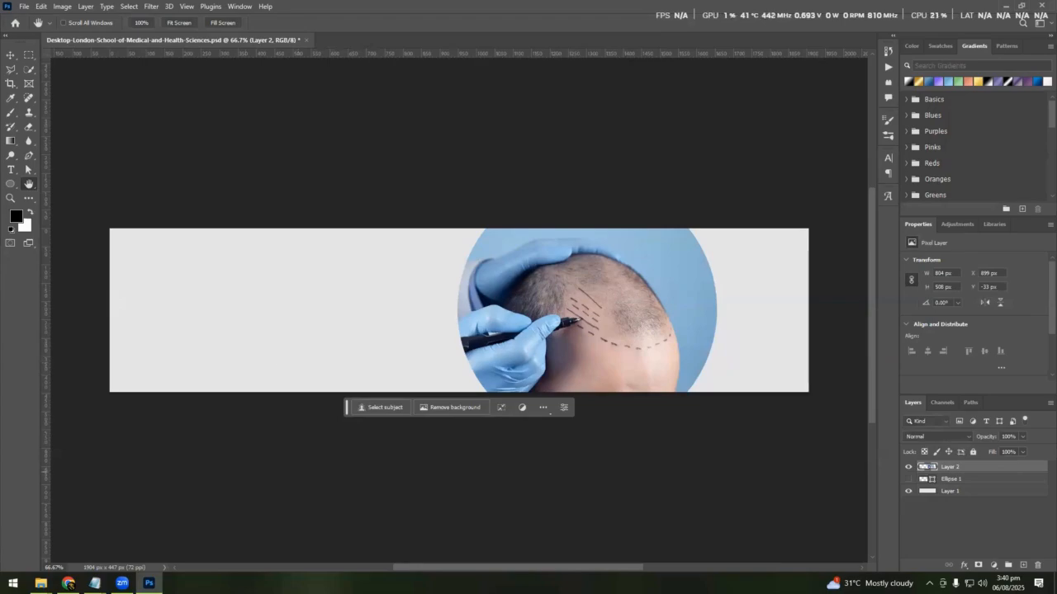
# - Open the exported desktop banner PNG from the Downloads folder and view it in a maximized window
pyautogui.click(42, 584)
pyautogui.click(60, 535)
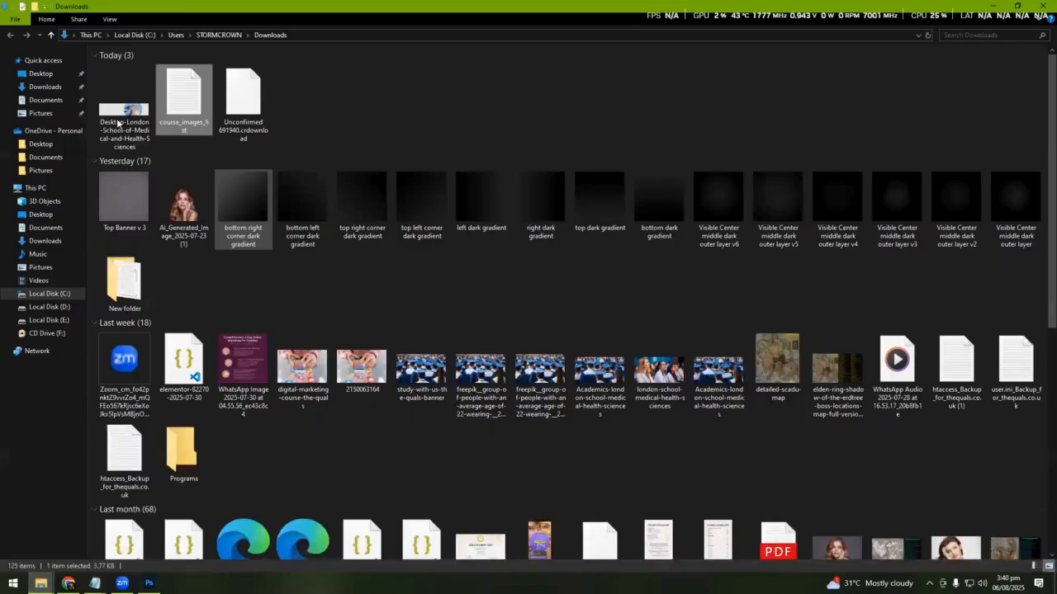
pyautogui.doubleClick(115, 119)
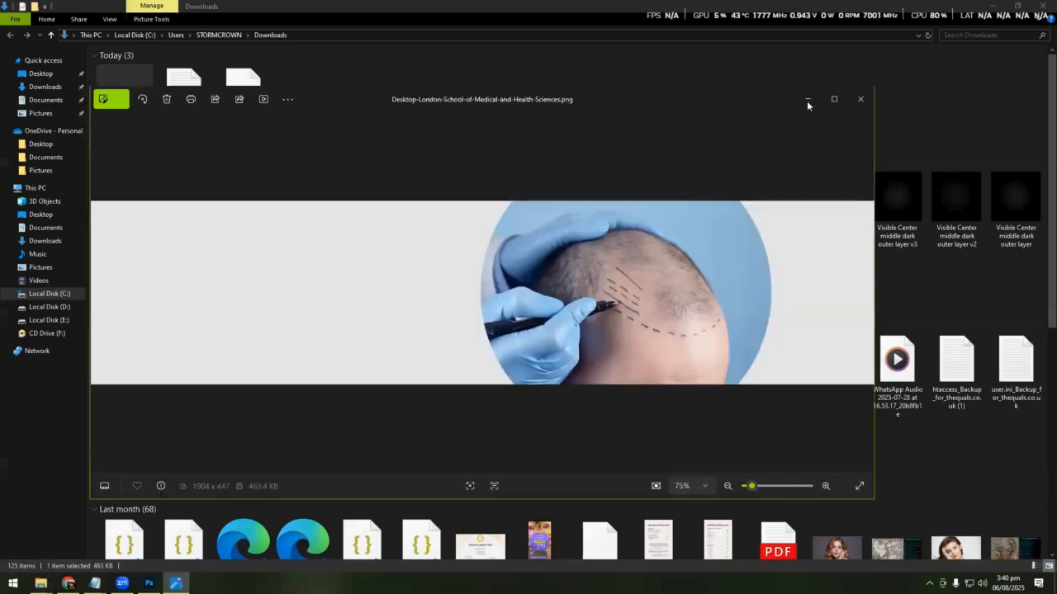
pyautogui.click(829, 100)
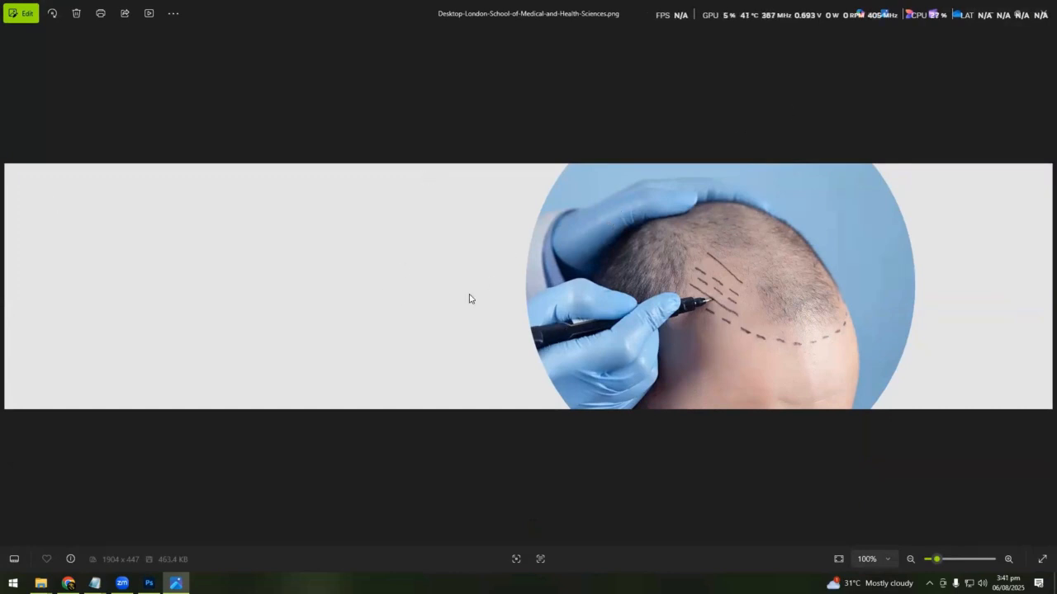
# - Open Mobile-London-School-of-Medical-and-Health-Sciences - Copy.psd from the Banners folder in Photoshop
pyautogui.moveTo(176, 583)
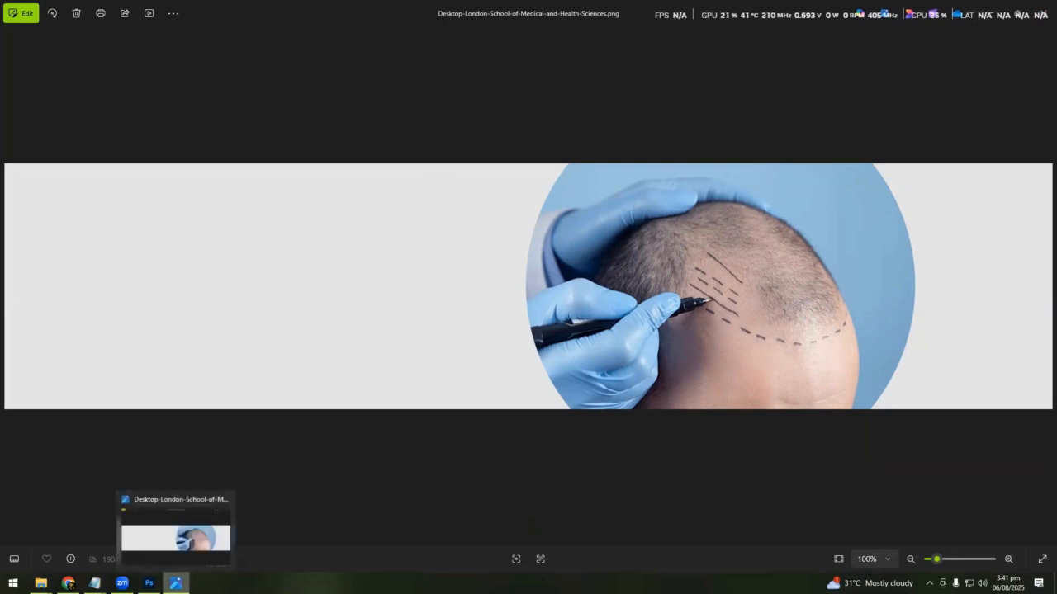
pyautogui.click(40, 584)
pyautogui.moveTo(40, 584)
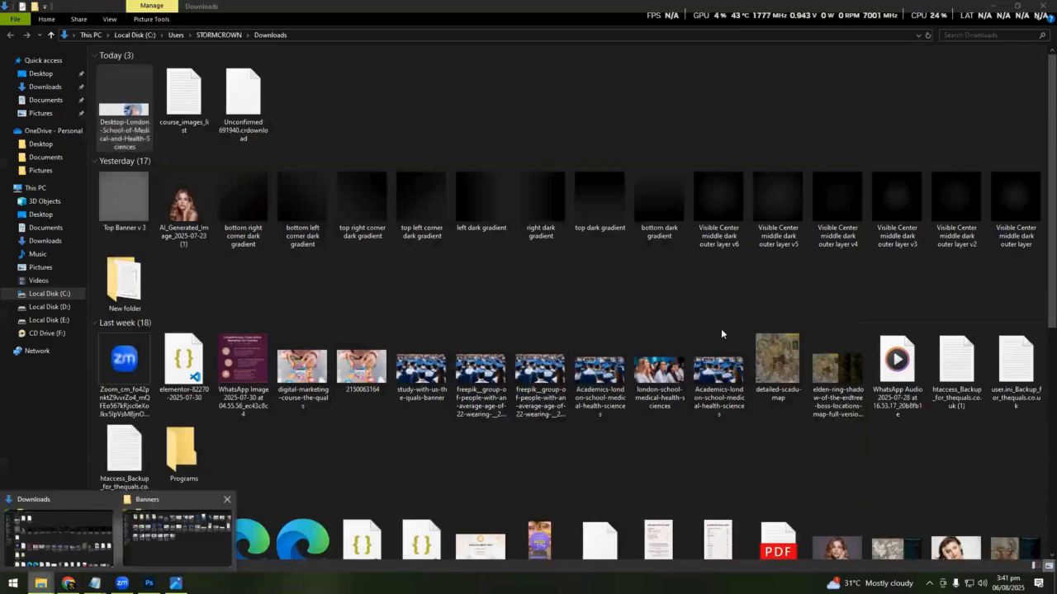
pyautogui.click(181, 536)
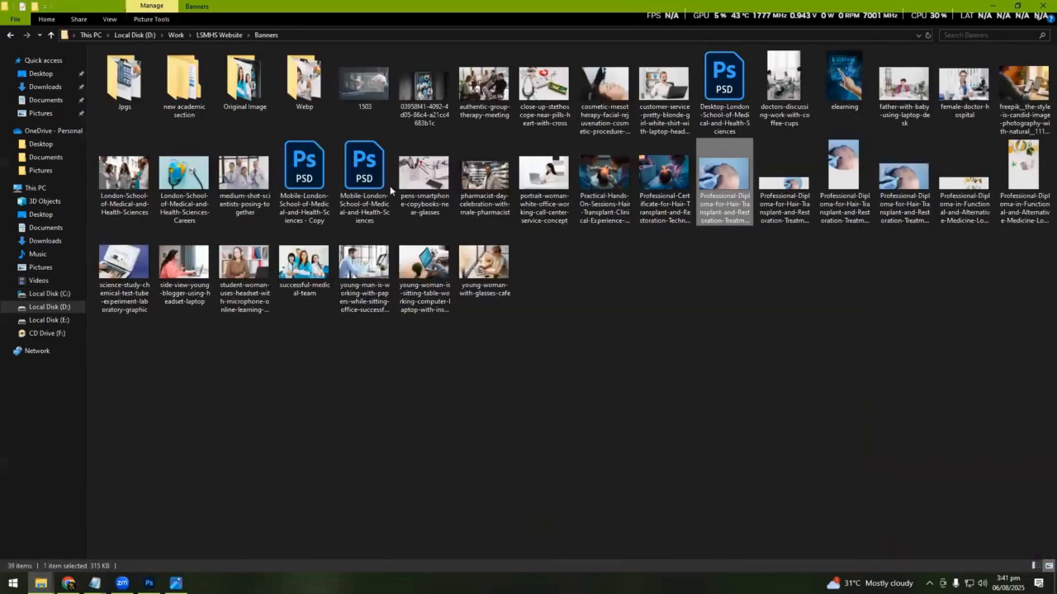
pyautogui.click(283, 175)
pyautogui.doubleClick(287, 172)
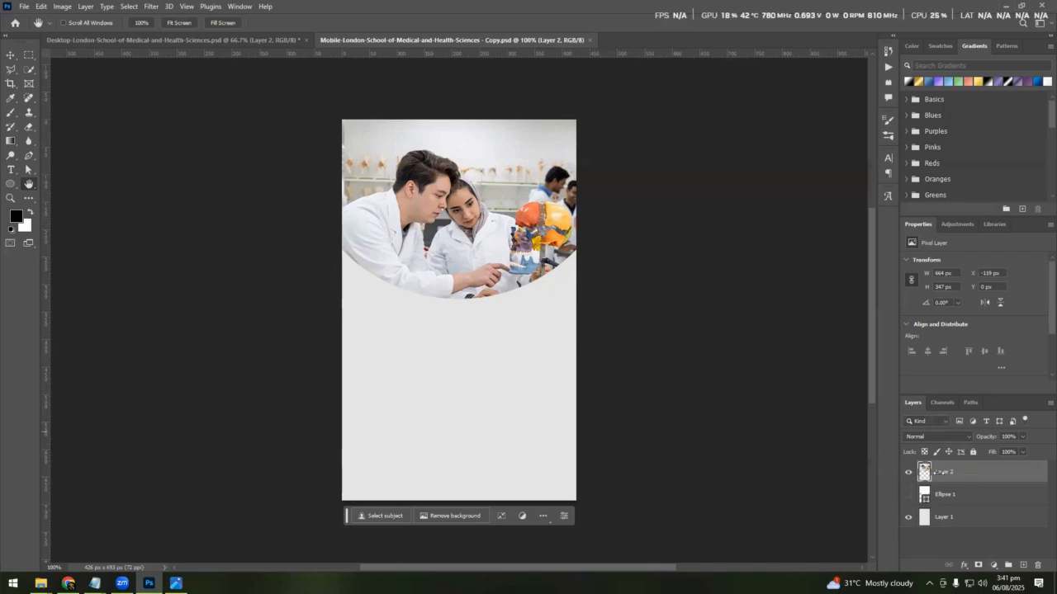
# - Delete the old photo layer, Layer 2, from the mobile template and show Ellipse 1
pyautogui.press('Delete')
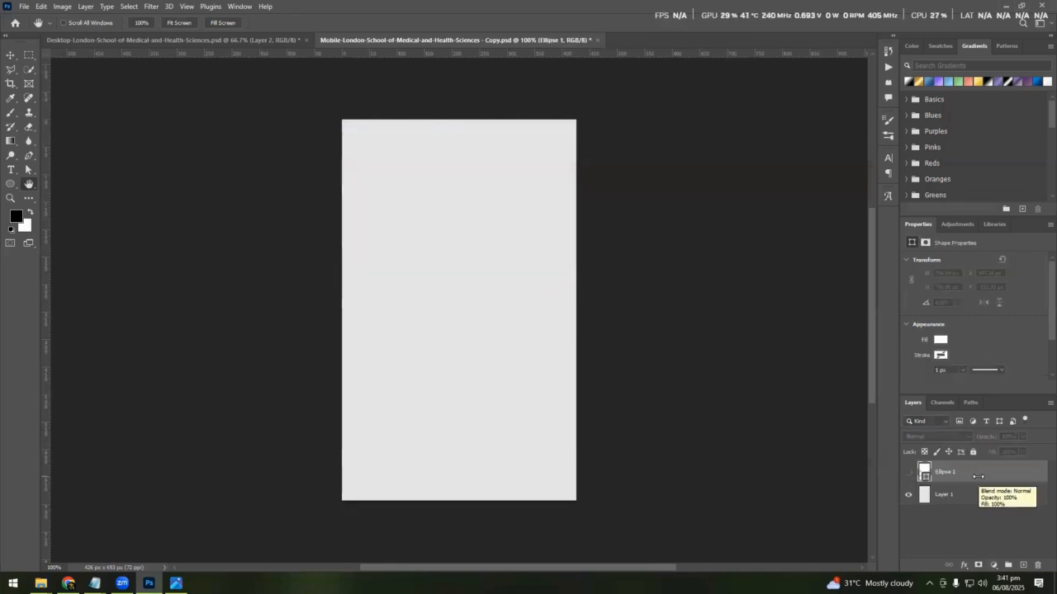
pyautogui.click(909, 472)
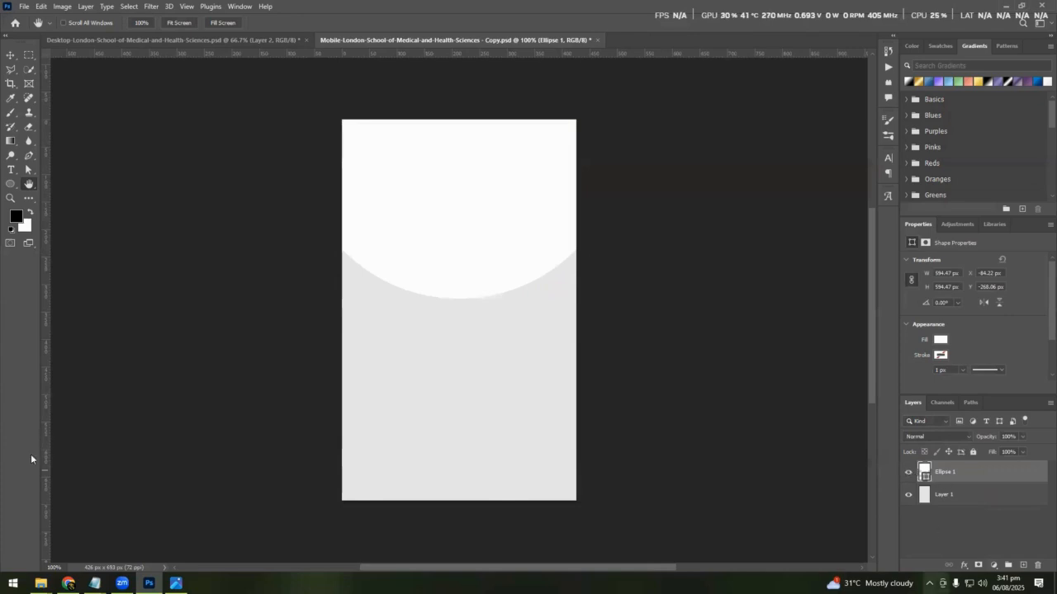
# - Place the hair transplant image from the Banners folder into the mobile template and scale it to about 536 px wide over the circle
pyautogui.moveTo(40, 583)
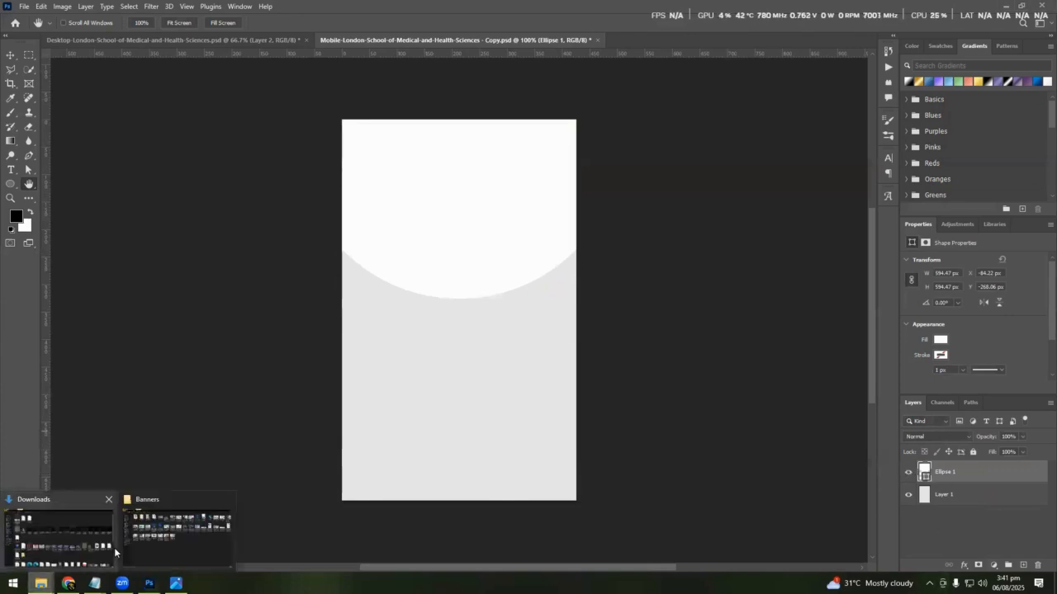
pyautogui.click(188, 546)
pyautogui.moveTo(720, 198); pyautogui.dragTo(455, 211)
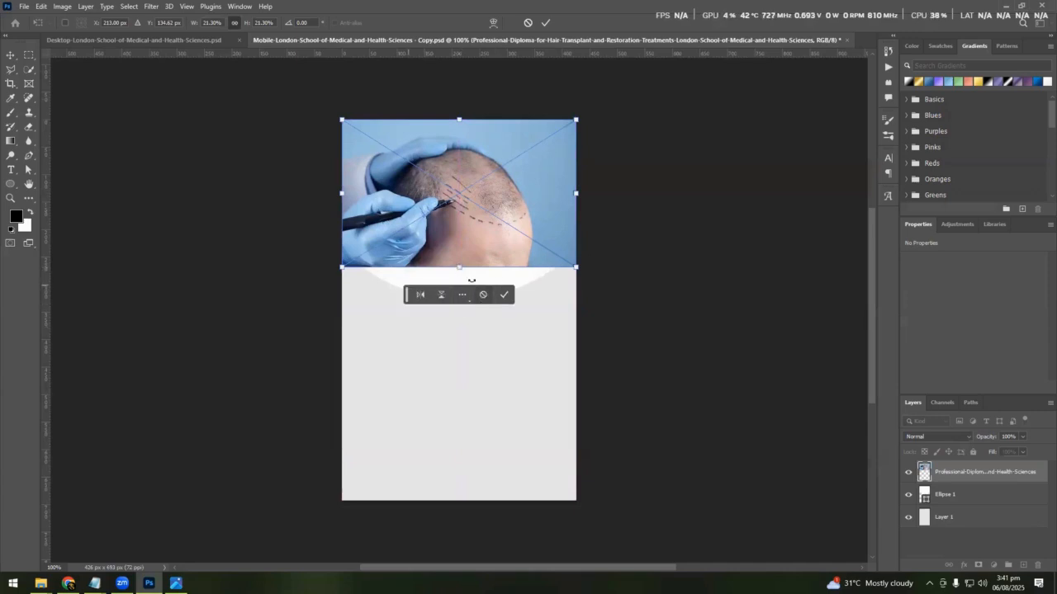
pyautogui.moveTo(458, 267); pyautogui.dragTo(459, 304)
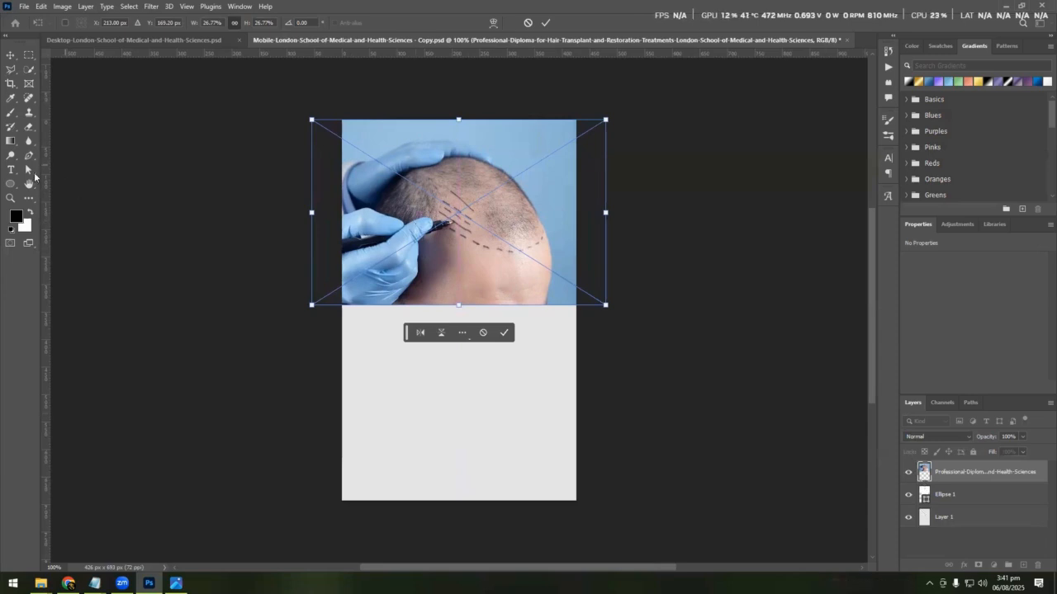
pyautogui.click(30, 184)
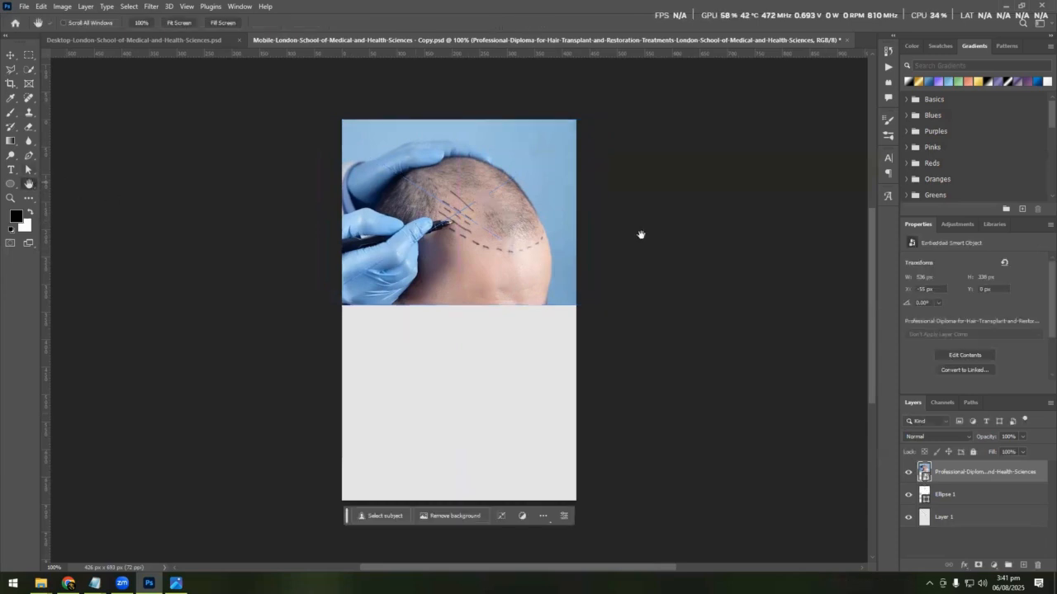
# - Load the Ellipse 1 outline as a selection in the mobile template and invert it
pyautogui.click(963, 496)
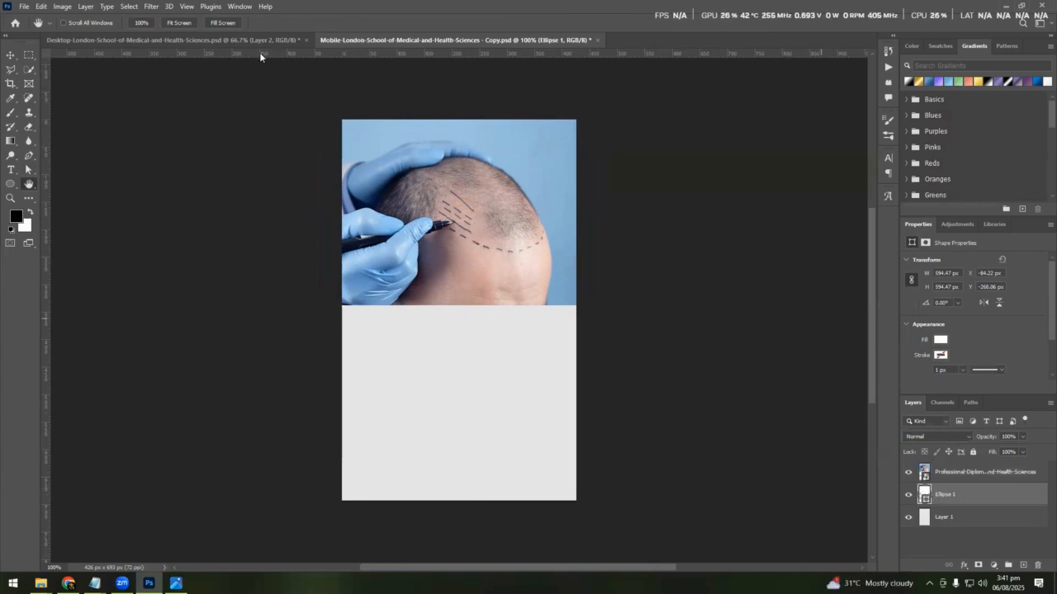
pyautogui.keyDown('ctrl'); pyautogui.click(925, 496); pyautogui.keyUp('ctrl')
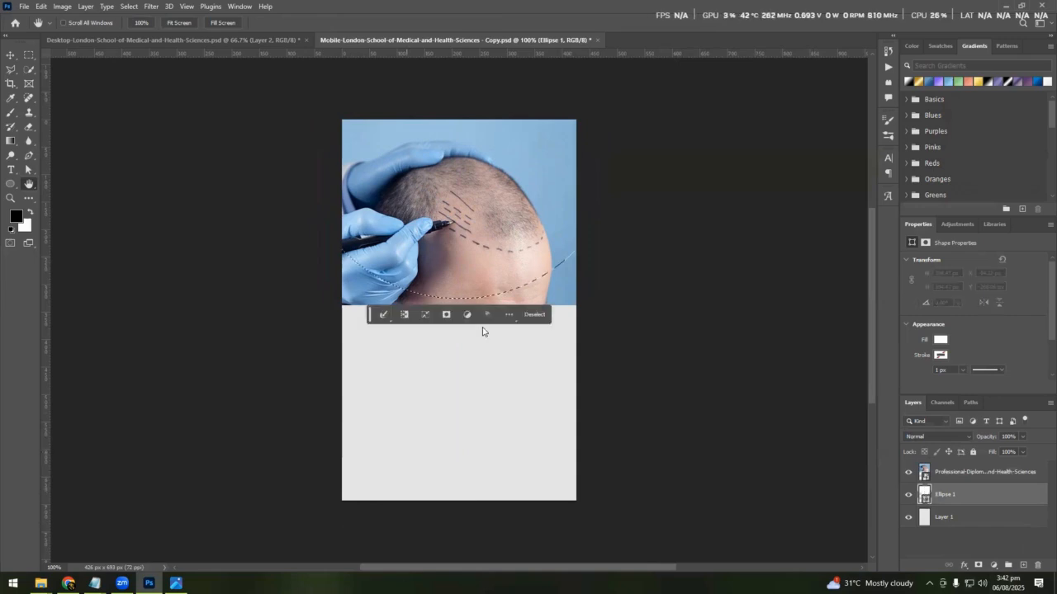
pyautogui.click(129, 7)
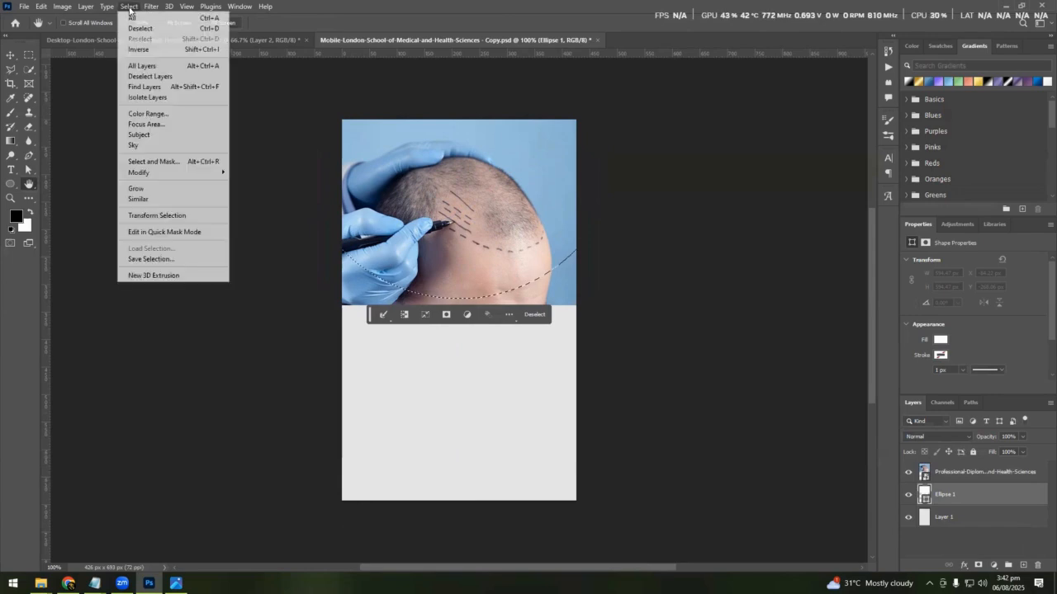
pyautogui.click(137, 49)
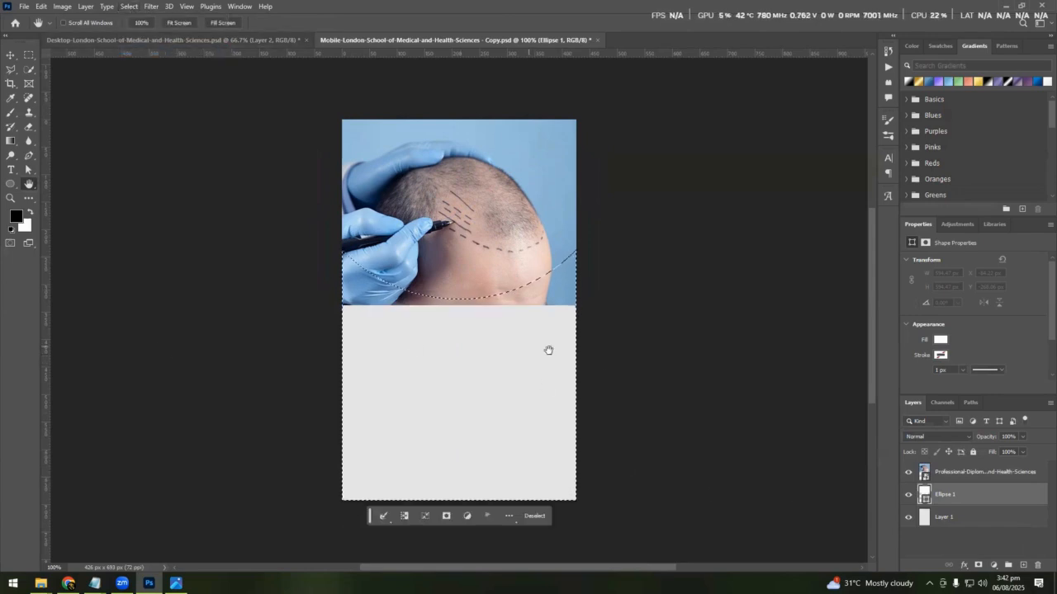
# - Add a layer mask to the hair transplant image that hides the selected area outside the circle
pyautogui.click(911, 472)
pyautogui.click(909, 473)
pyautogui.click(909, 473)
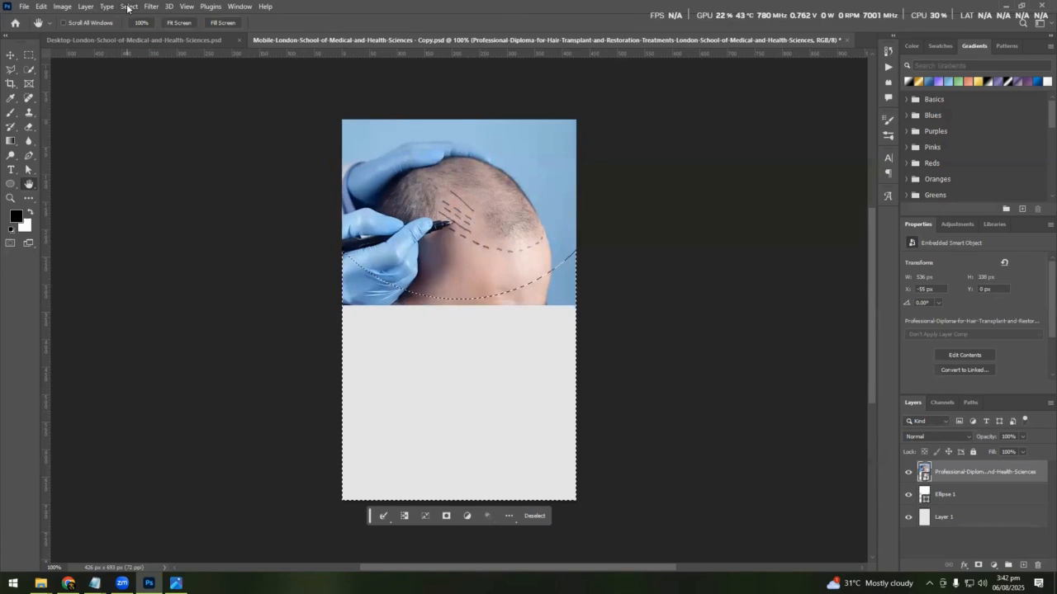
pyautogui.click(88, 6)
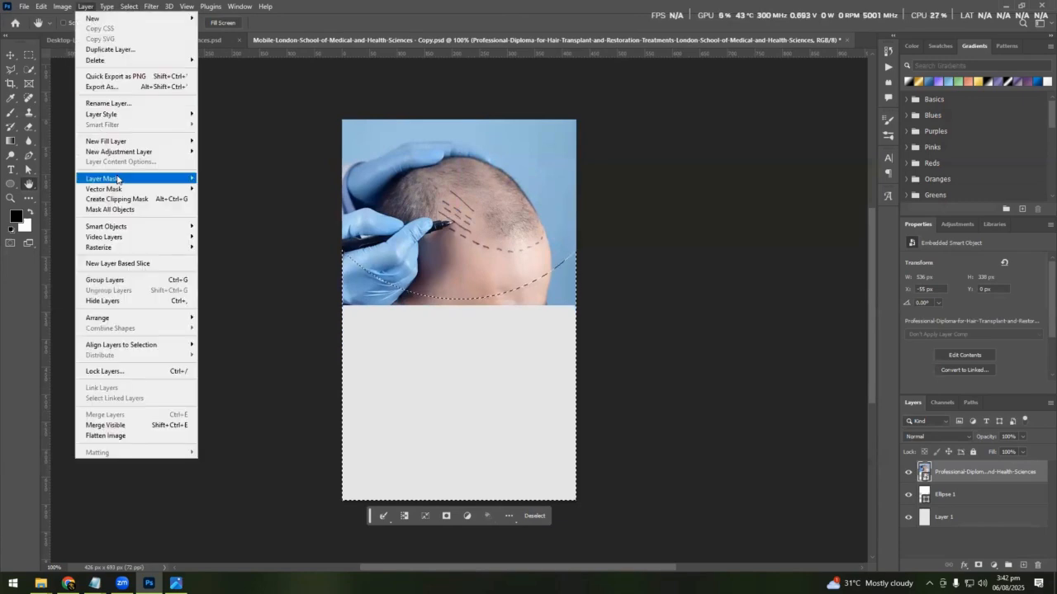
pyautogui.moveTo(124, 178)
pyautogui.click(230, 209)
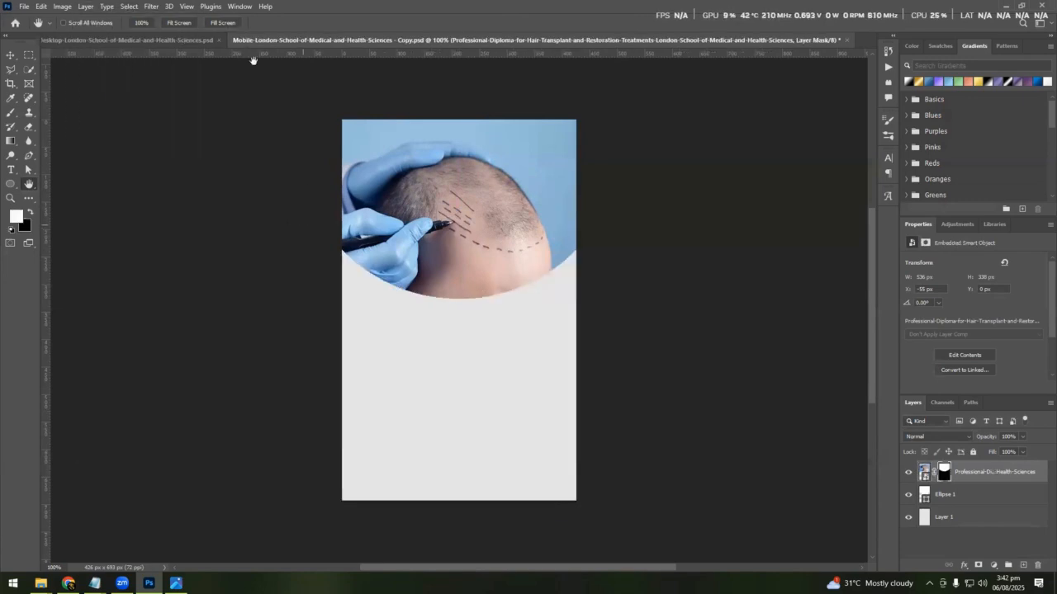
pyautogui.click(86, 6)
pyautogui.moveTo(132, 185)
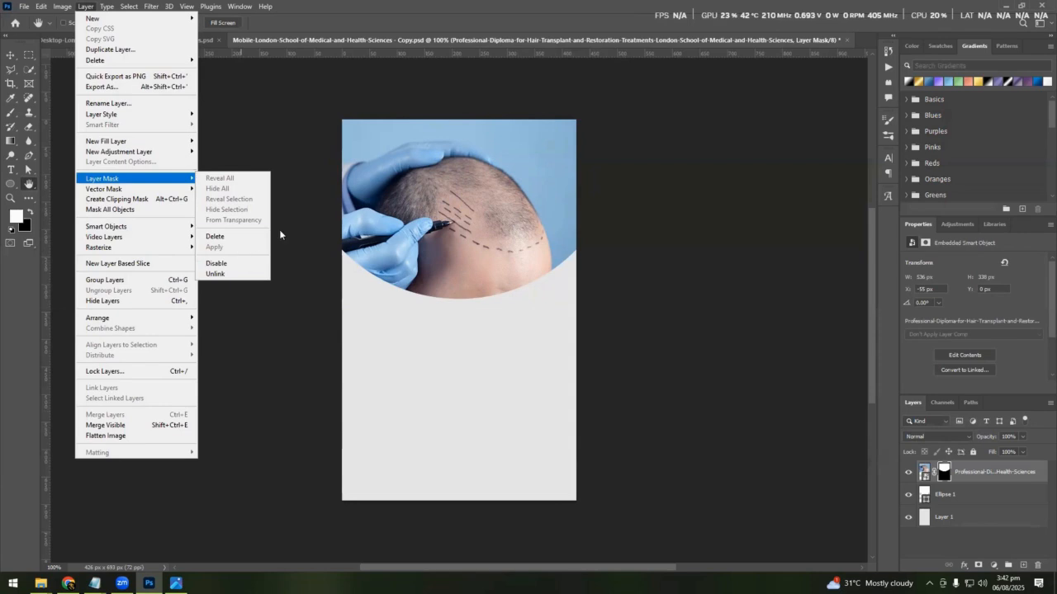
pyautogui.click(486, 213)
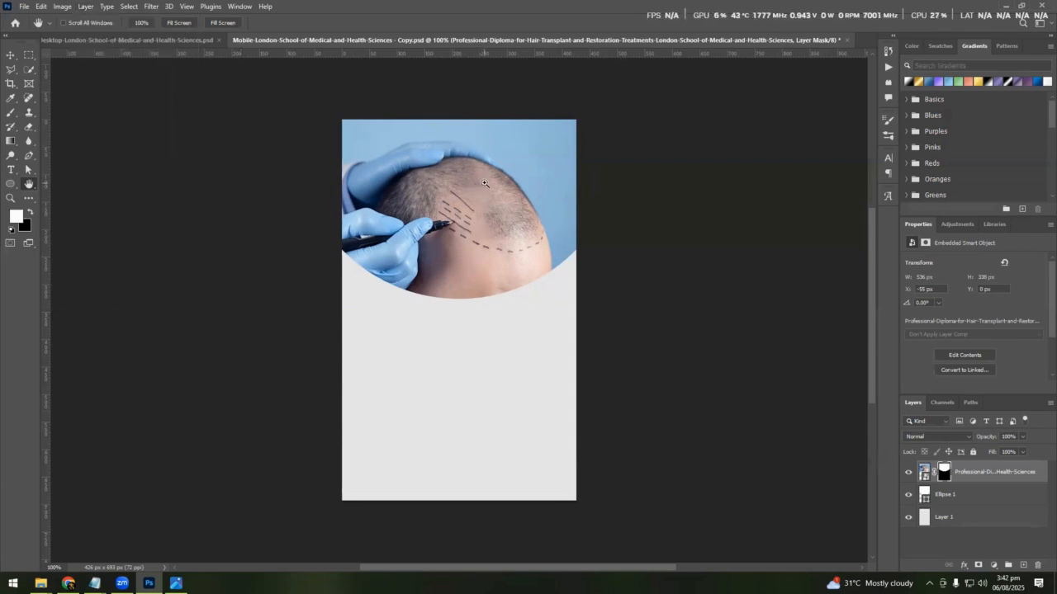
# - Merge the masked hair transplant image with a new empty layer above it and hide Ellipse 1
pyautogui.hotkey('ctrl', 'shift', 'n')
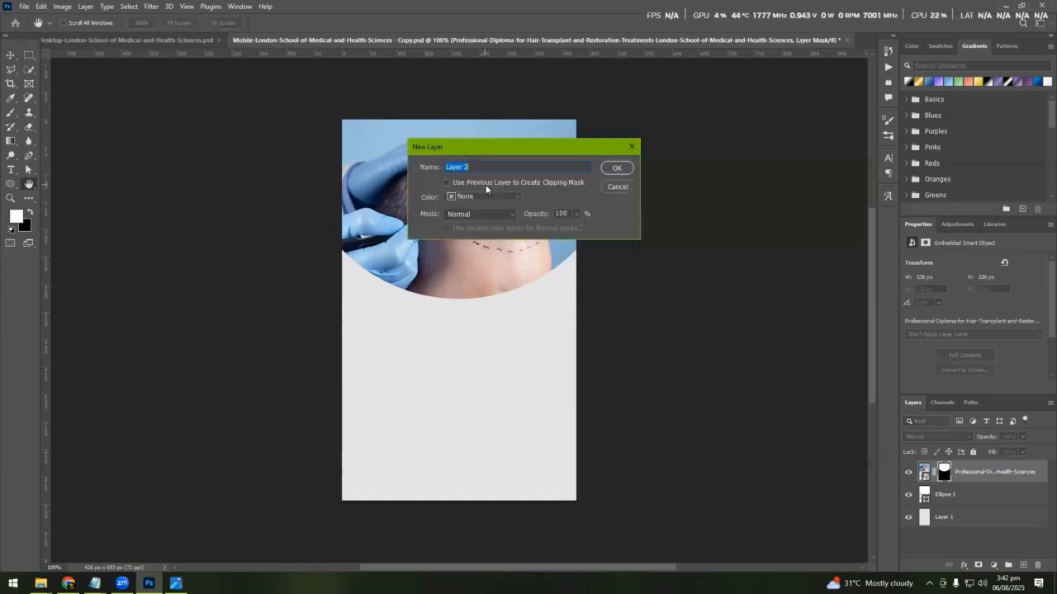
pyautogui.press('Return')
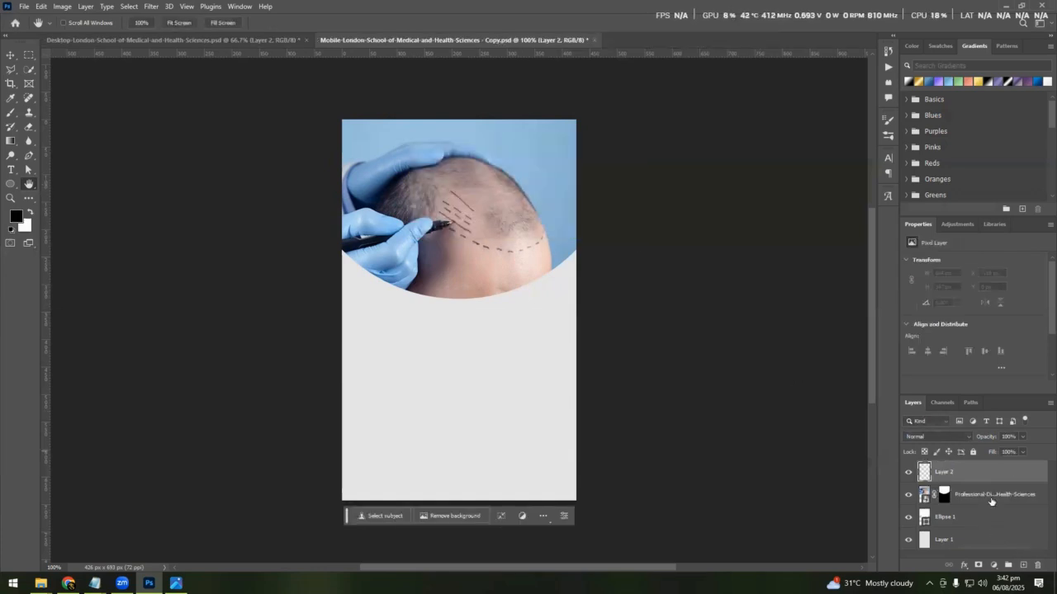
pyautogui.click(909, 496)
pyautogui.click(908, 496)
pyautogui.keyDown('shift'); pyautogui.click(982, 495); pyautogui.keyUp('shift')
pyautogui.rightClick(946, 494)
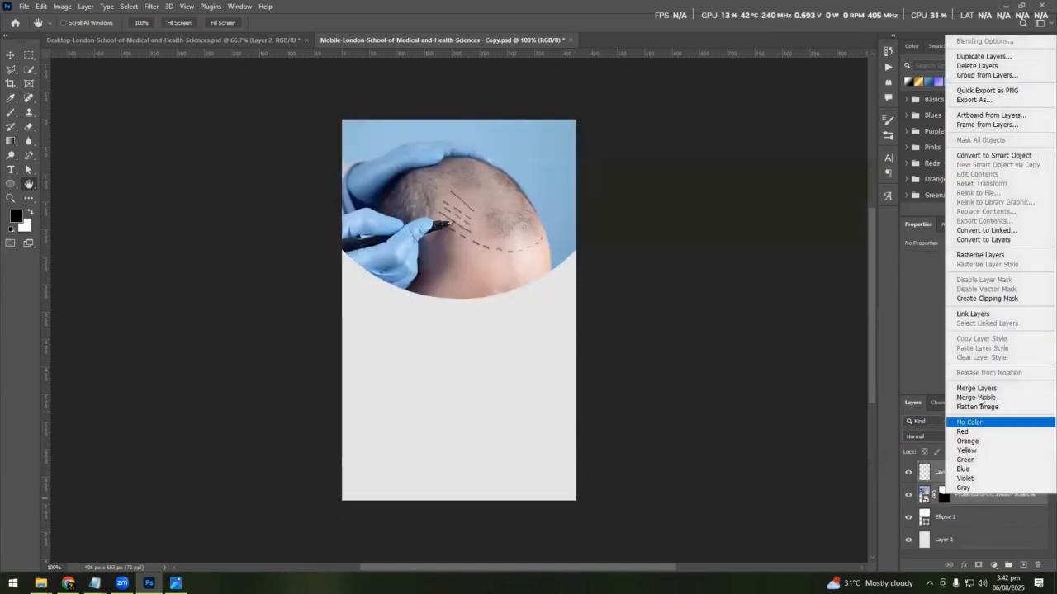
pyautogui.click(977, 388)
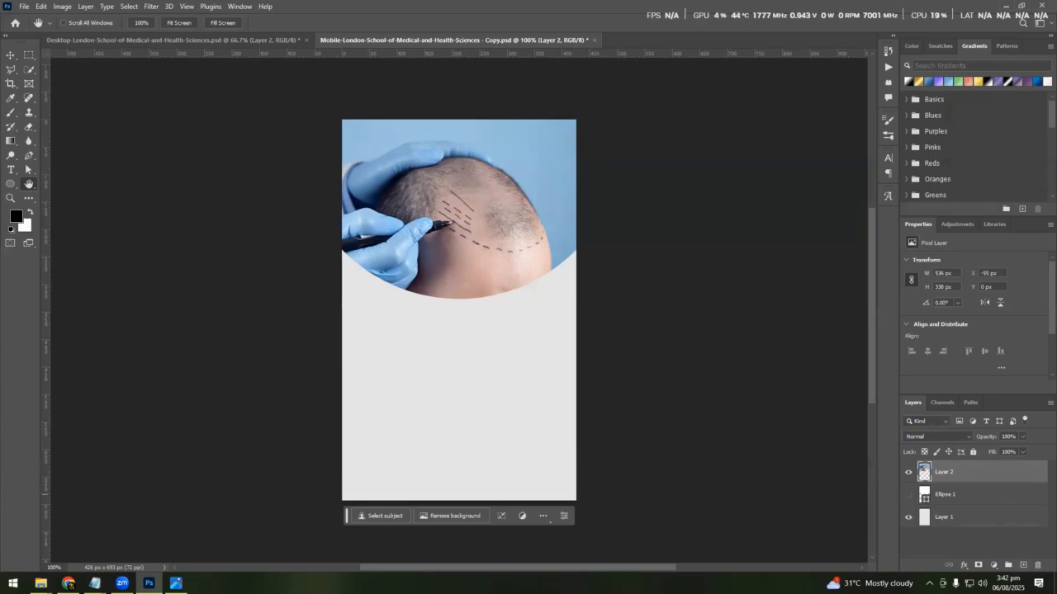
# - Export the mobile banner to Downloads as a PNG named Mobile-London-School-of-Medical-and-Health-Sciences - Copy
pyautogui.click(23, 6)
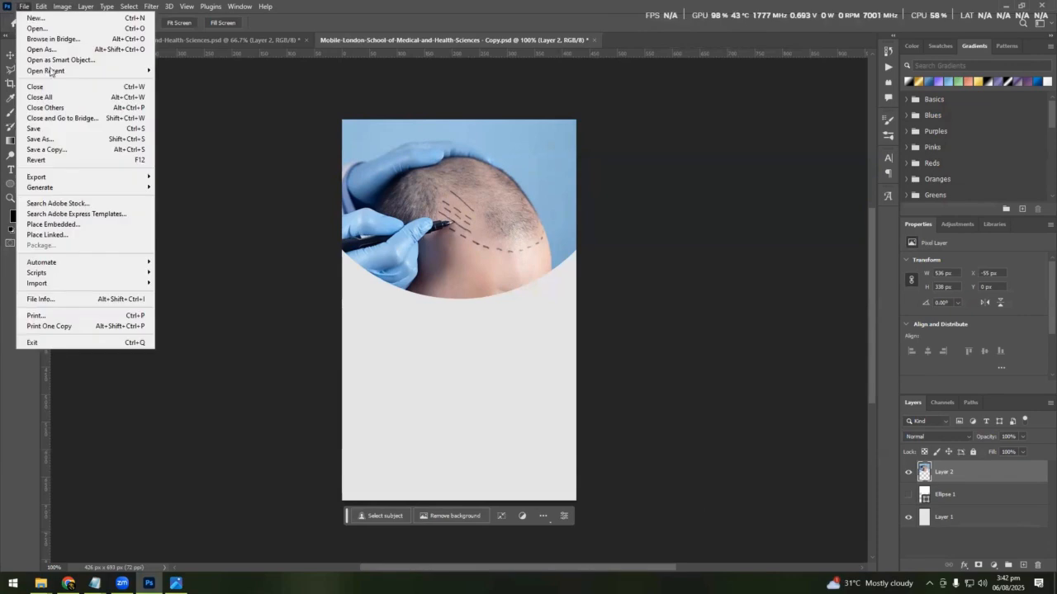
pyautogui.moveTo(71, 177)
pyautogui.click(198, 177)
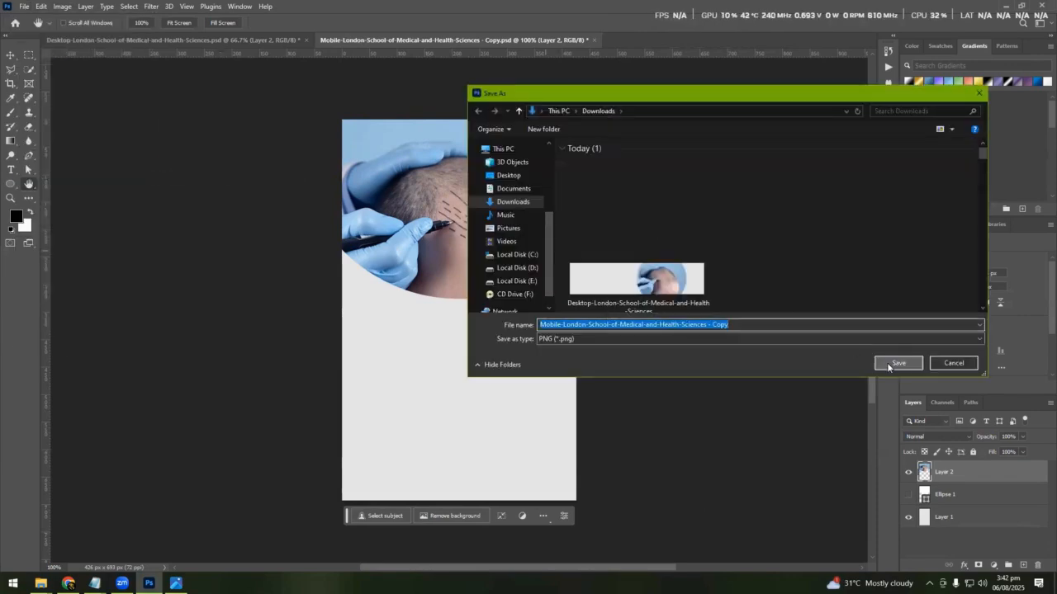
pyautogui.click(895, 361)
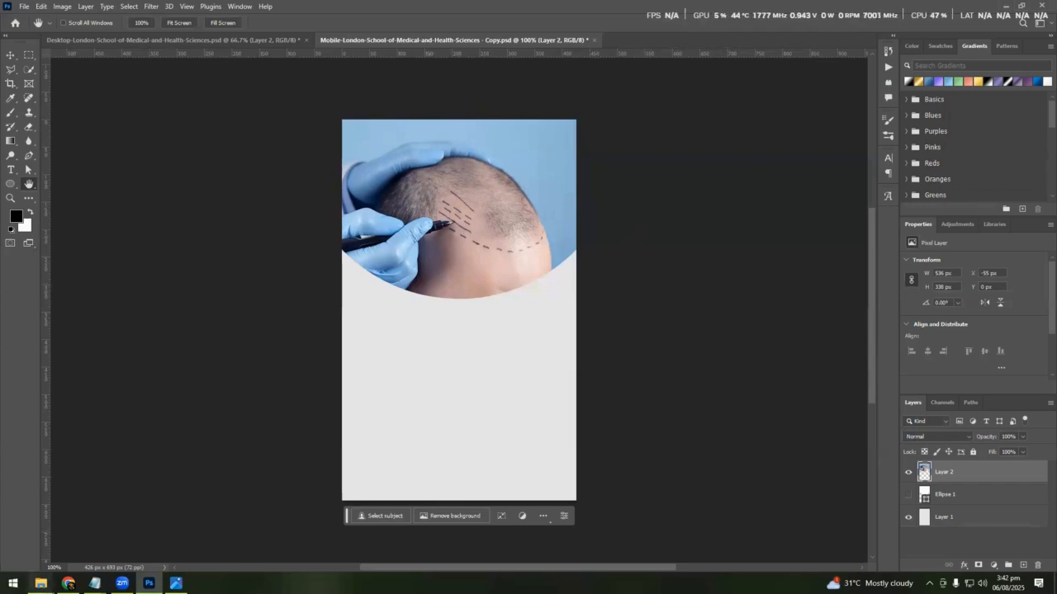
# - Switch to the Downloads folder in File Explorer and view the exported mobile and desktop banner PNGs in Photos
pyautogui.click(40, 583)
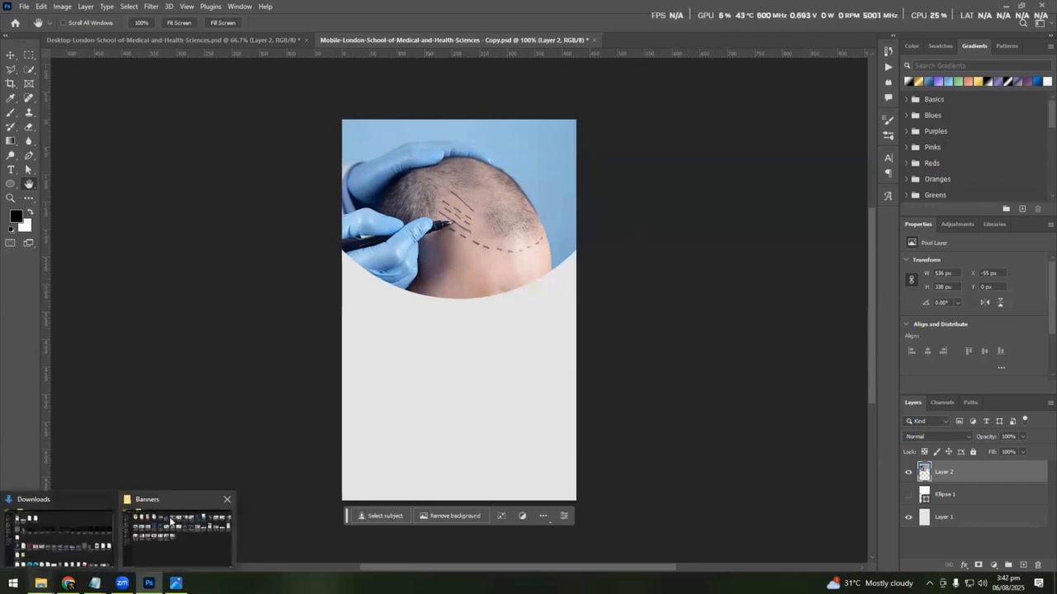
pyautogui.click(64, 519)
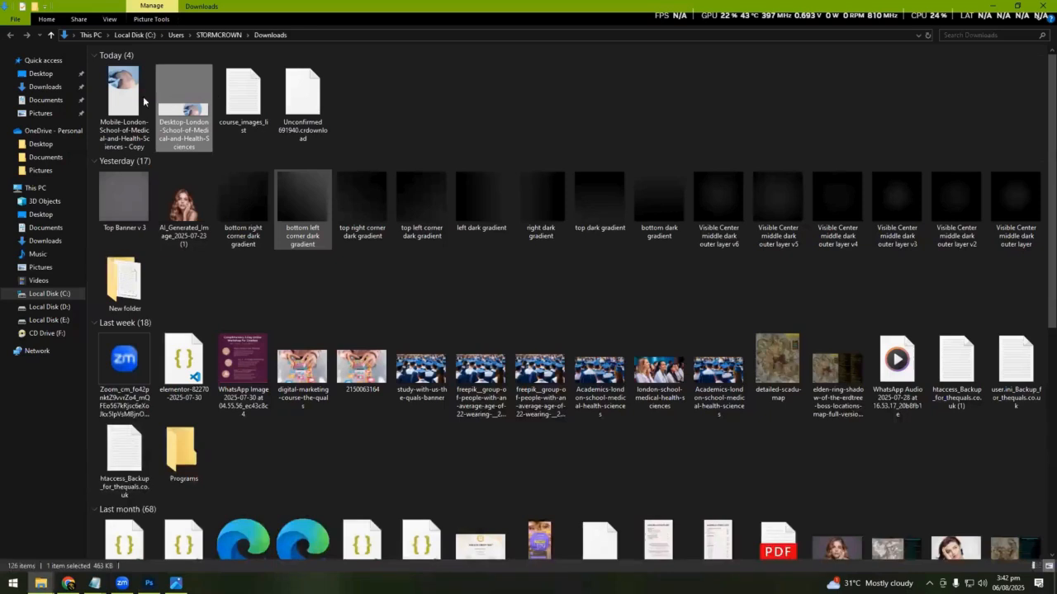
pyautogui.doubleClick(143, 96)
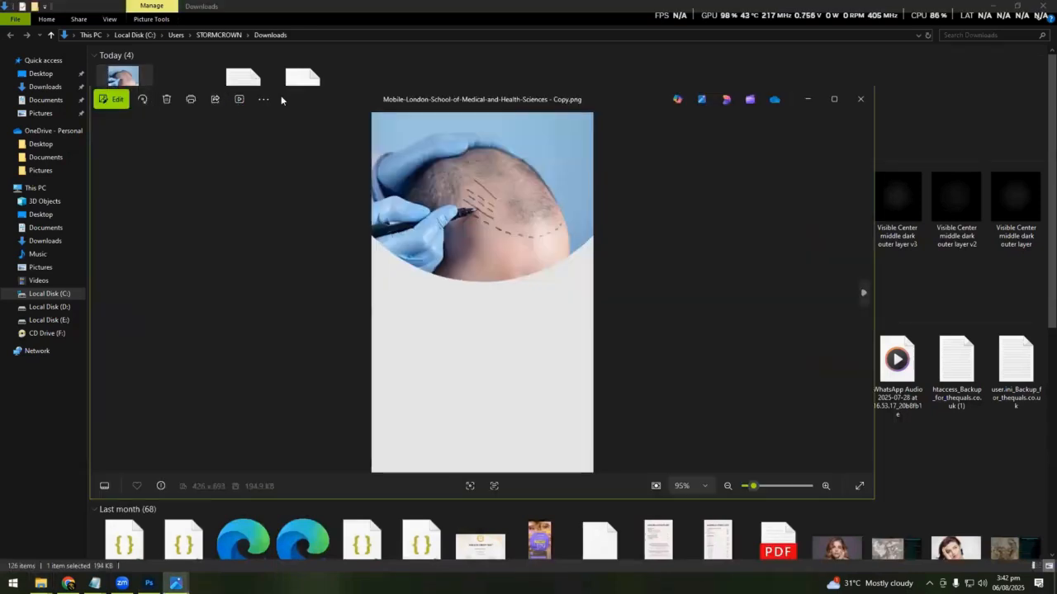
pyautogui.press('Right')
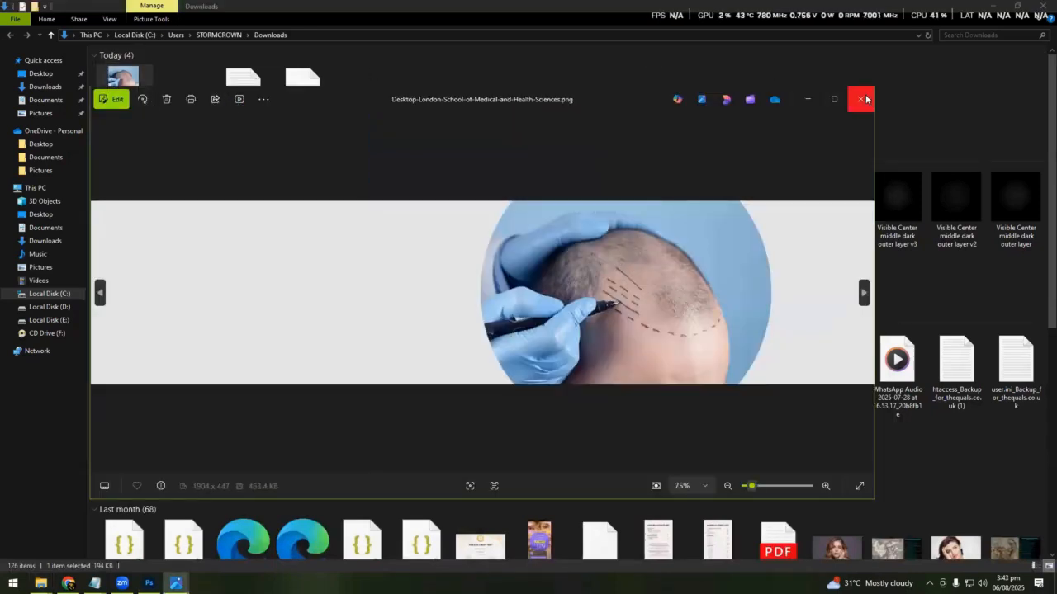